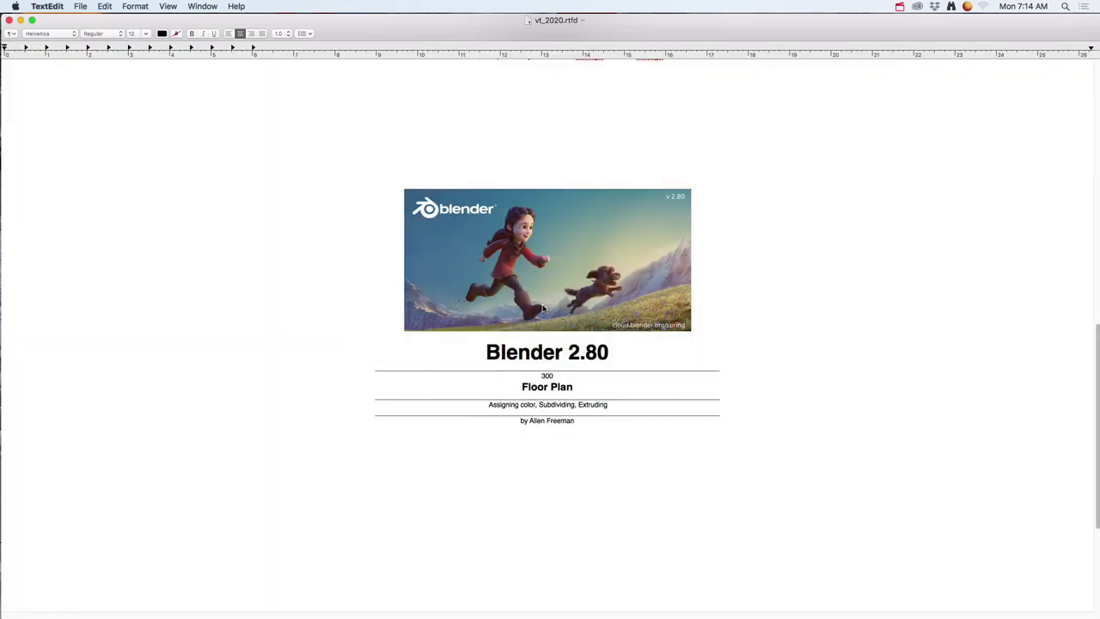
Step: Show the Blender 2.80 Floor Plan title page in TextEdit, then orbit the finished coloured floor plan
mouse_move(543, 309)
key("super+Tab")
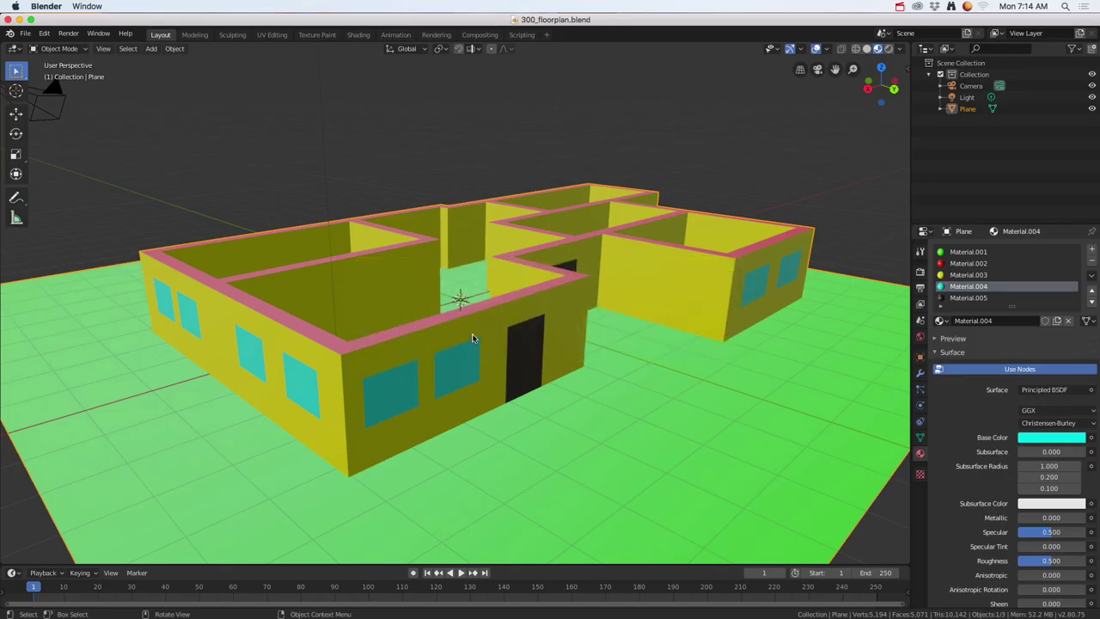
mouse_move(504, 350)
middle_mouse_down()
mouse_move(503, 330)
mouse_move(515, 355)
middle_mouse_up()
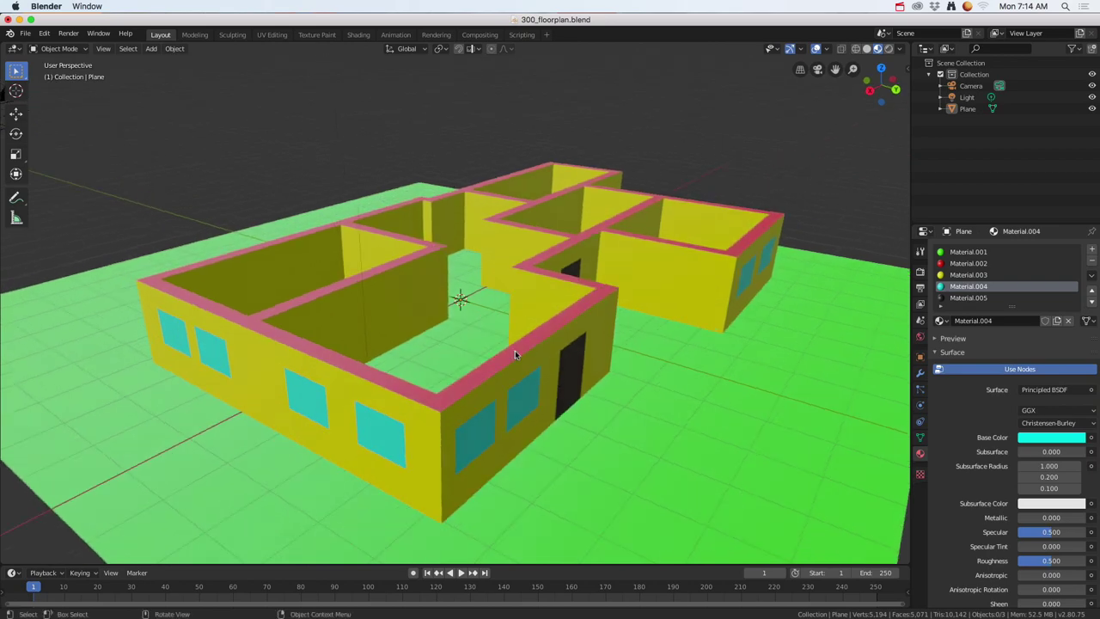
left_click(26, 34)
Step: Start a new General scene, discarding changes, and delete the default cube
mouse_move(38, 48)
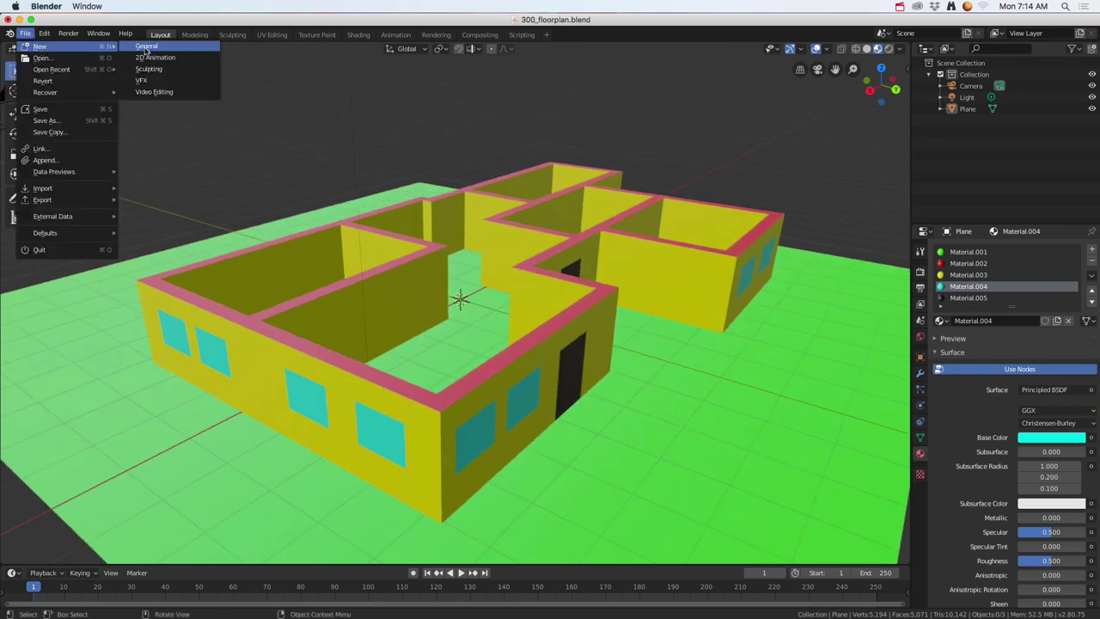
left_click(144, 48)
left_click(446, 337)
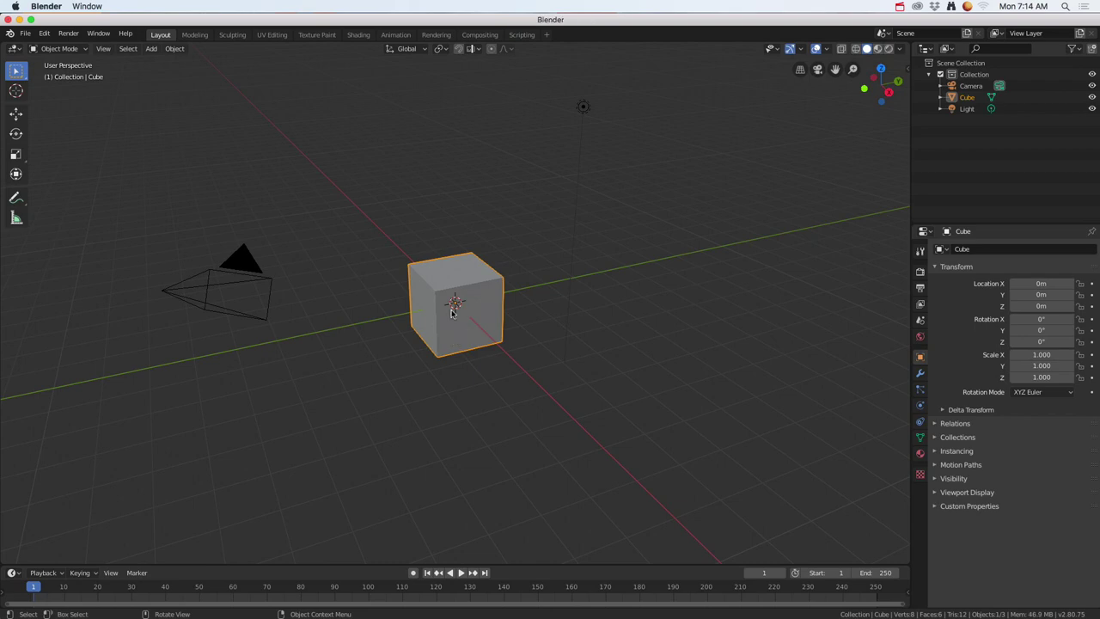
key("x")
left_click(430, 311)
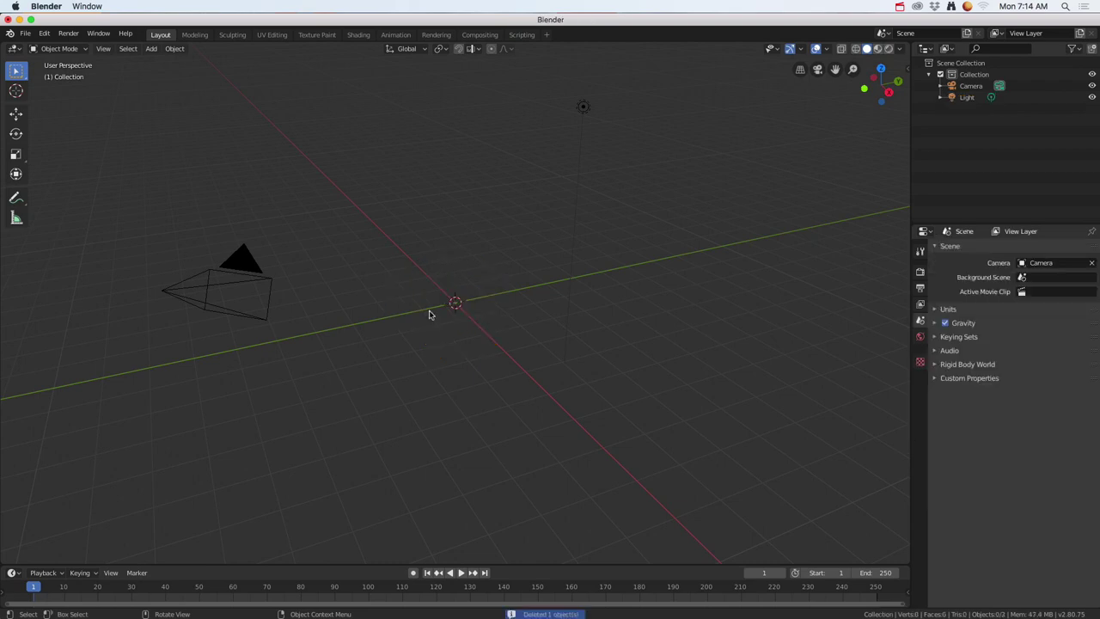
Step: Add a plane at the origin and scale it up by 9
left_click(151, 48)
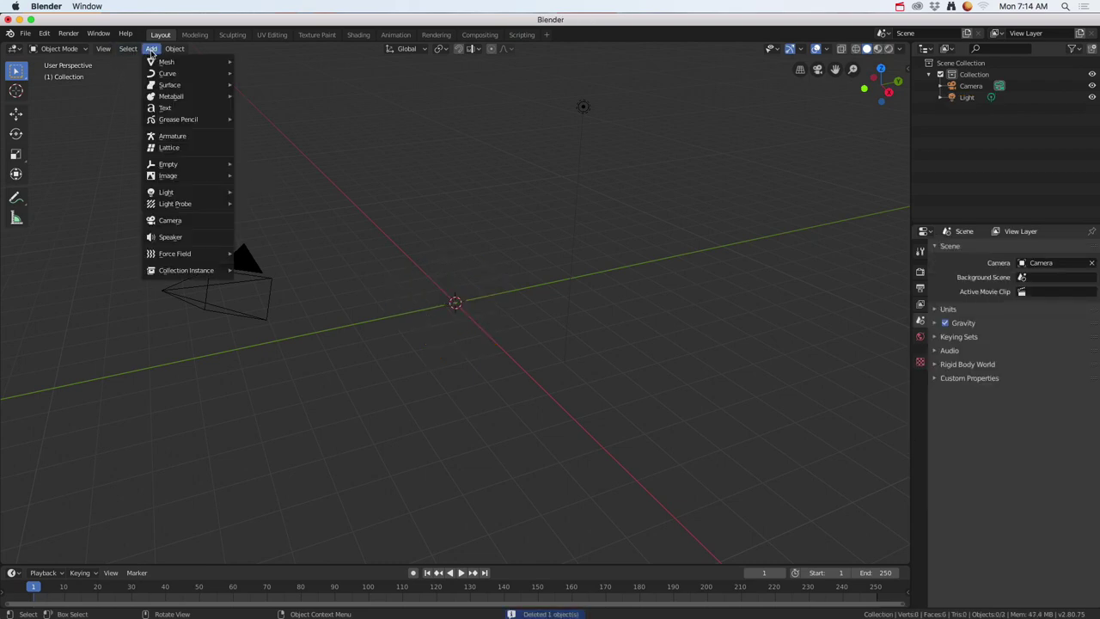
mouse_move(166, 62)
left_click(254, 65)
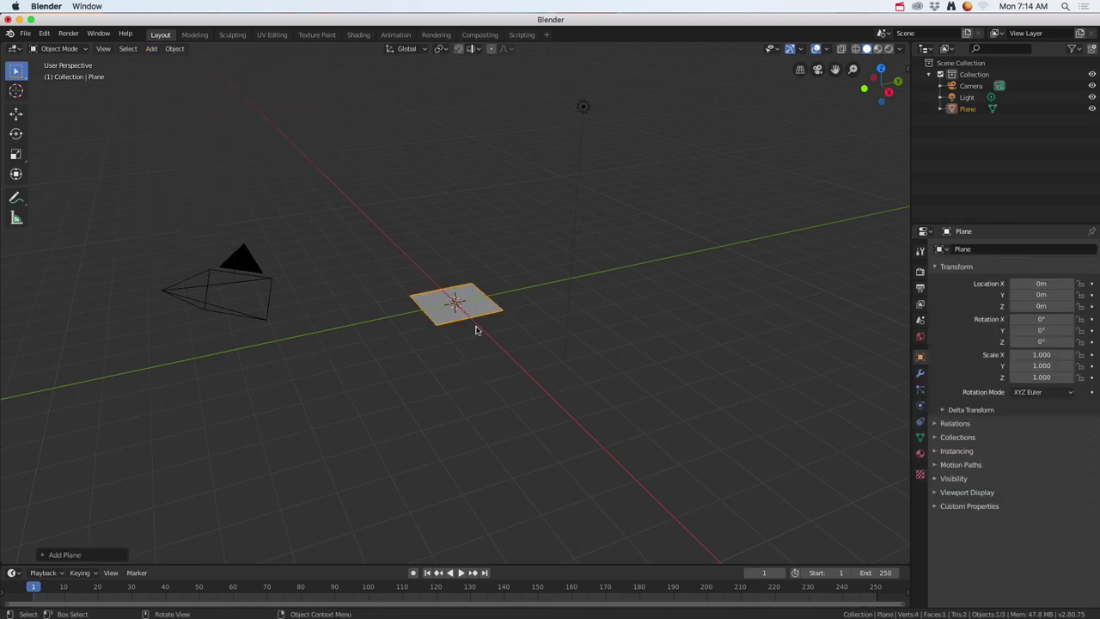
type("s")
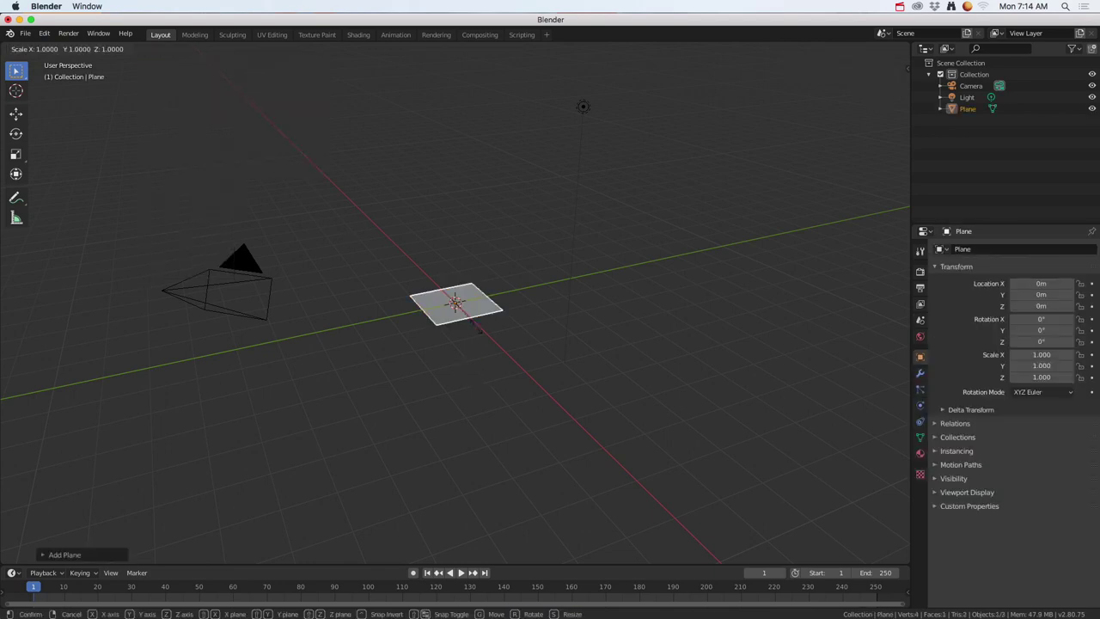
type("9")
key("Return")
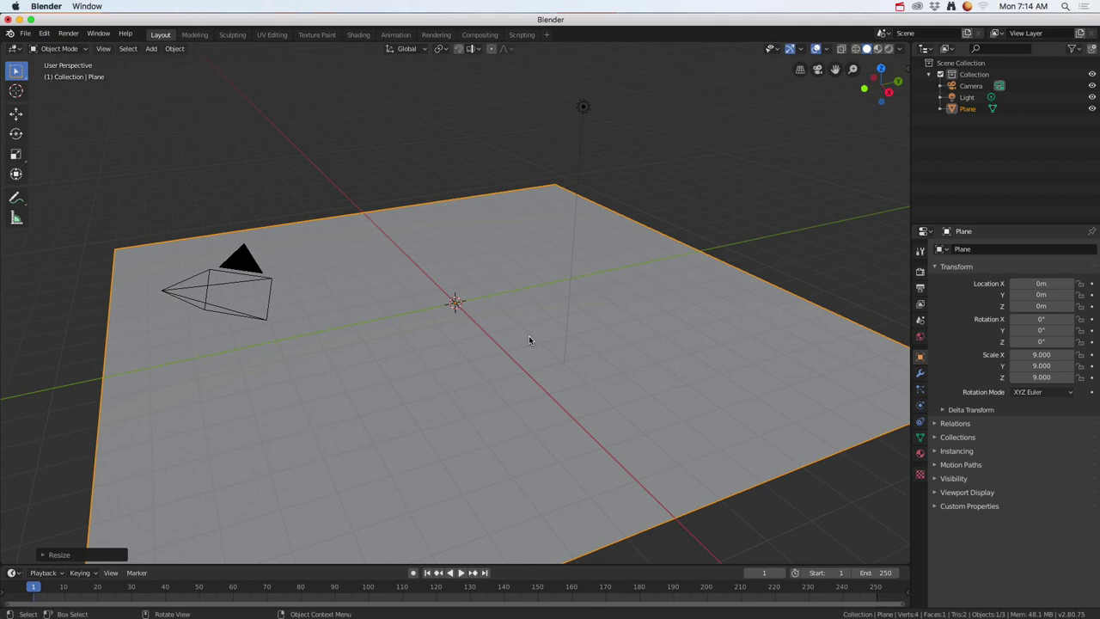
Step: In Edit Mode, subdivide the plane with 60 cuts and switch to face select mode
left_click(64, 49)
left_click(68, 76)
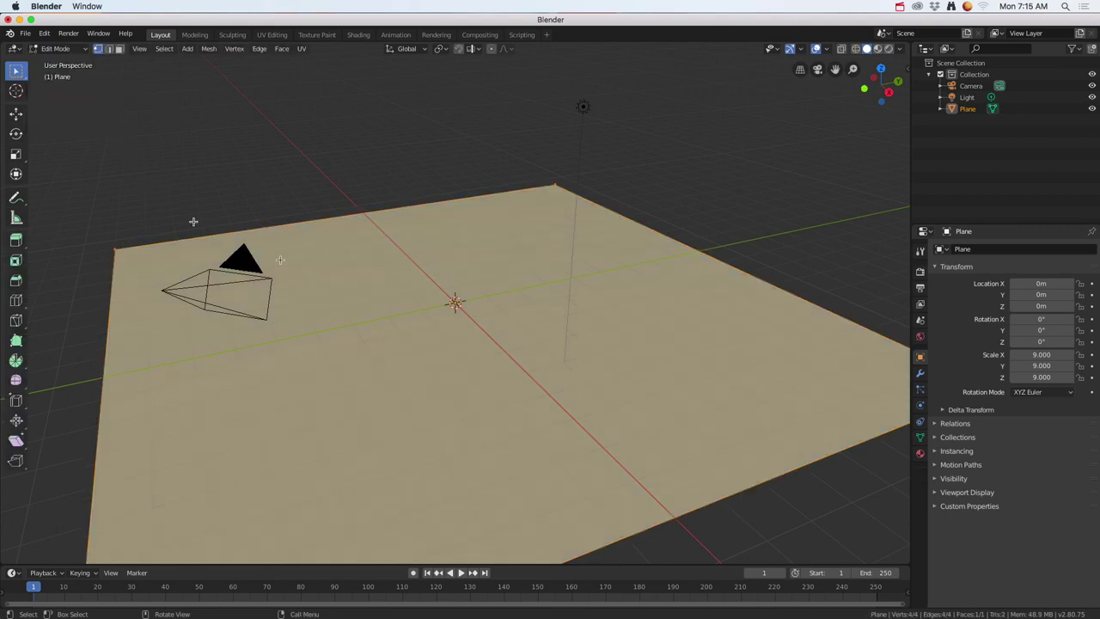
right_click(474, 268)
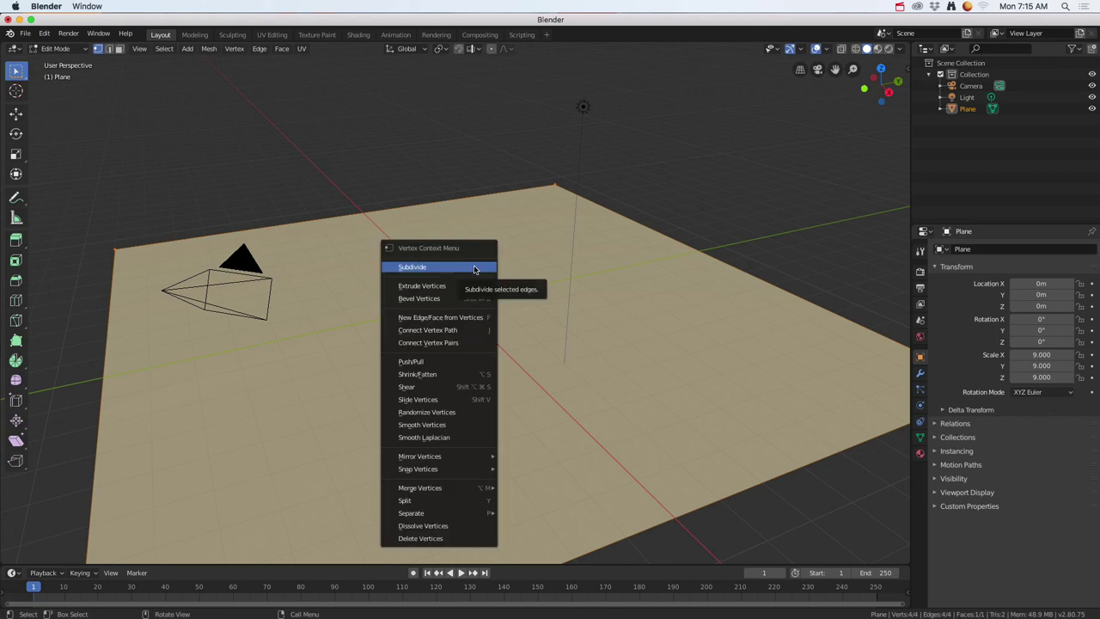
left_click(442, 269)
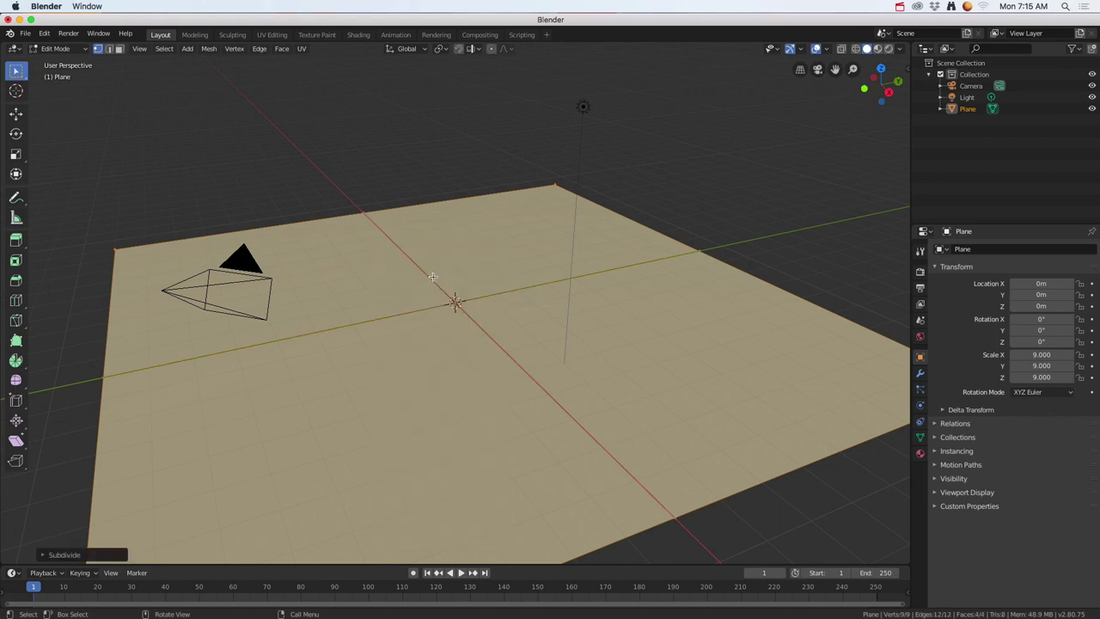
left_click(45, 556)
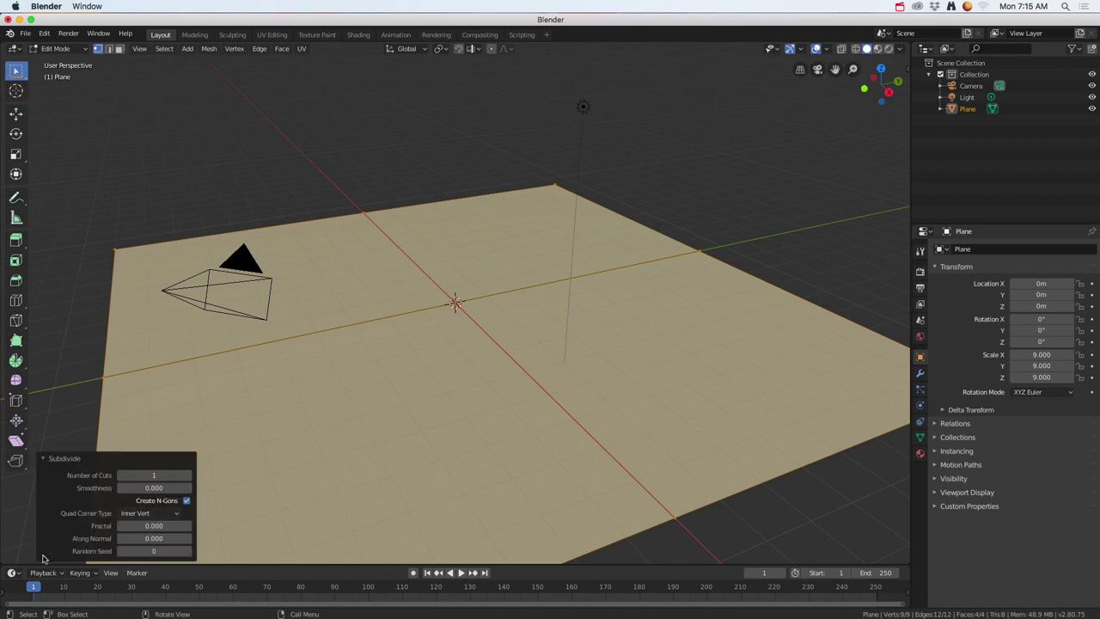
left_click(152, 475)
type("60")
key("Return")
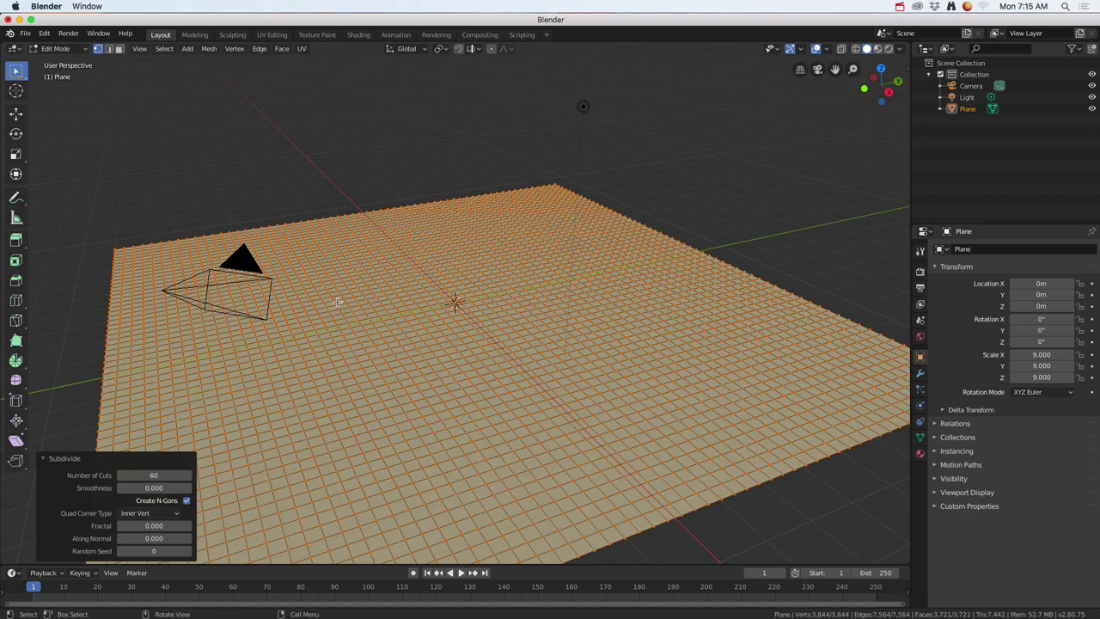
left_click(119, 49)
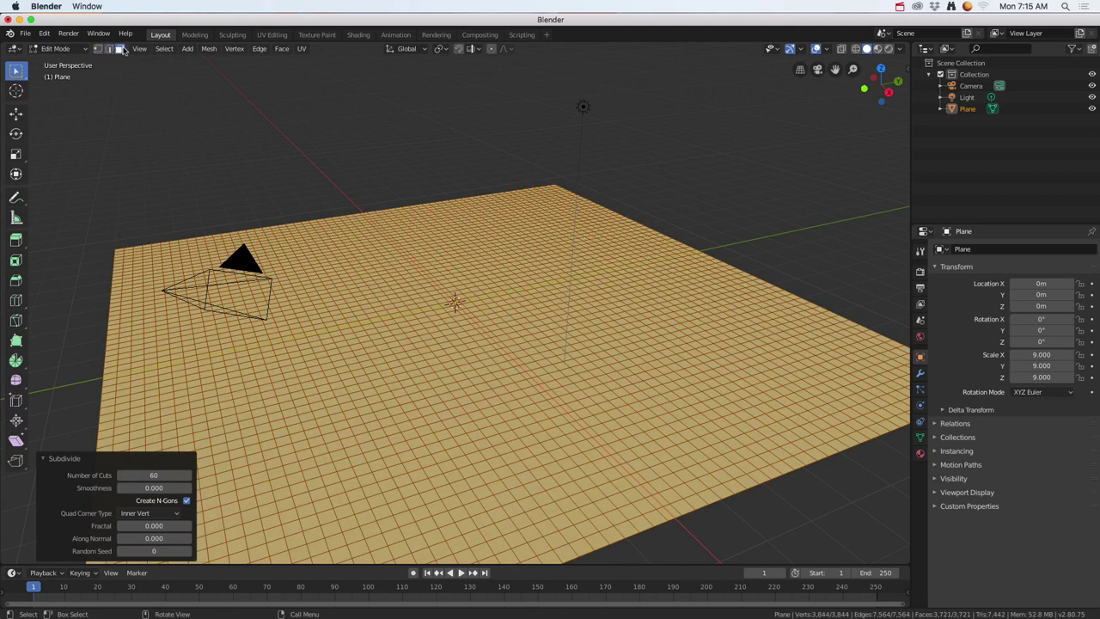
Step: Deselect everything, switch to Top view, and select the starting faces at the upper-left corner
left_click(278, 152)
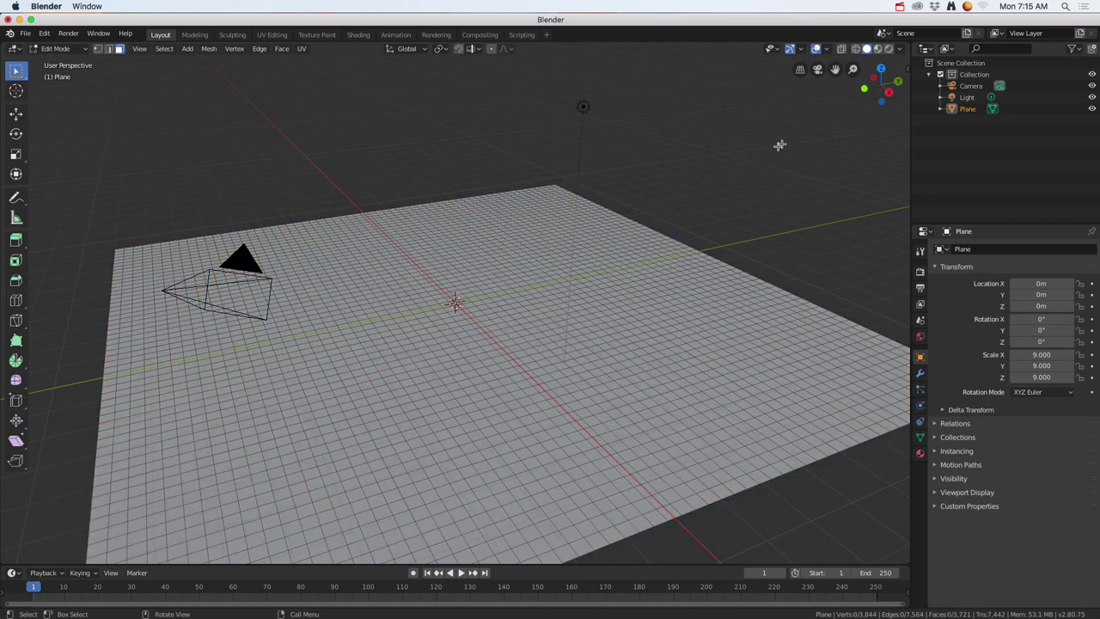
left_click(881, 68)
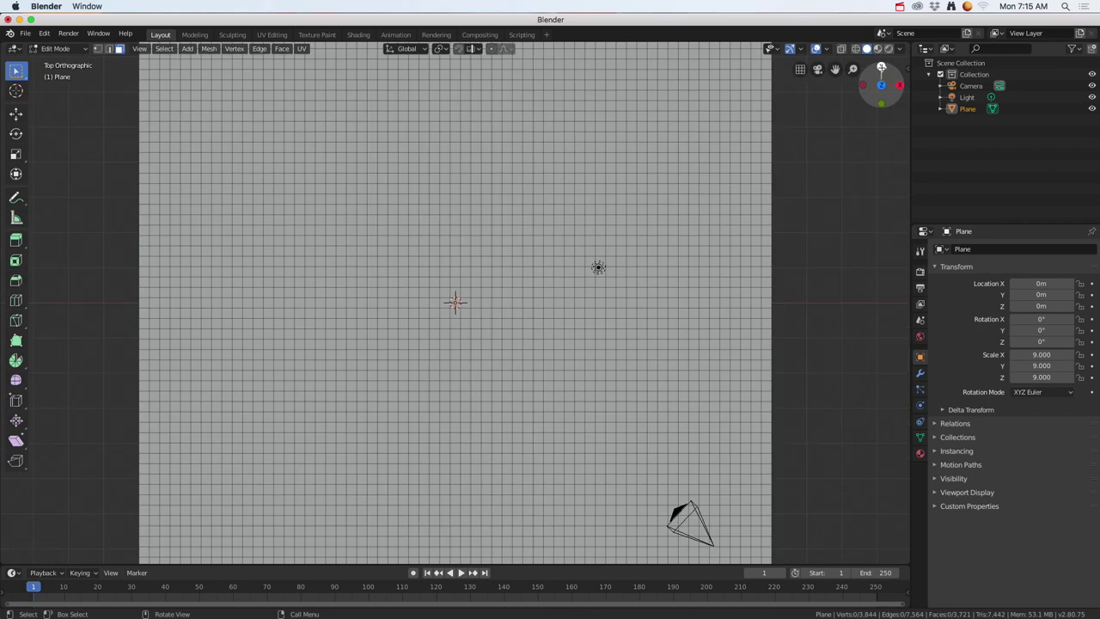
scroll(582, 255, "down", 4)
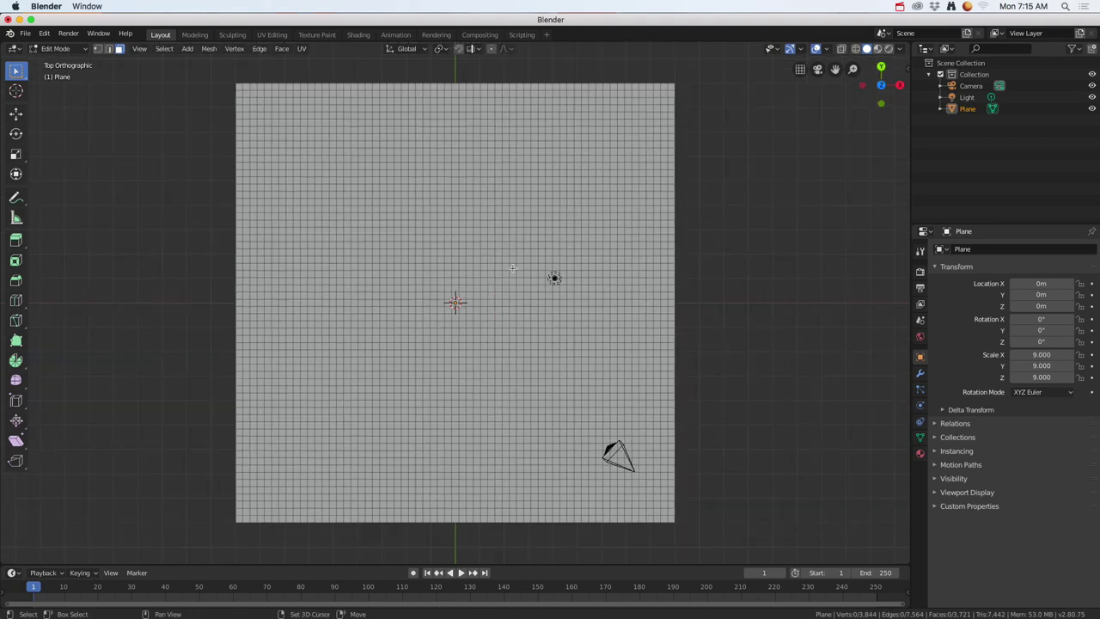
scroll(516, 262, "left", 3)
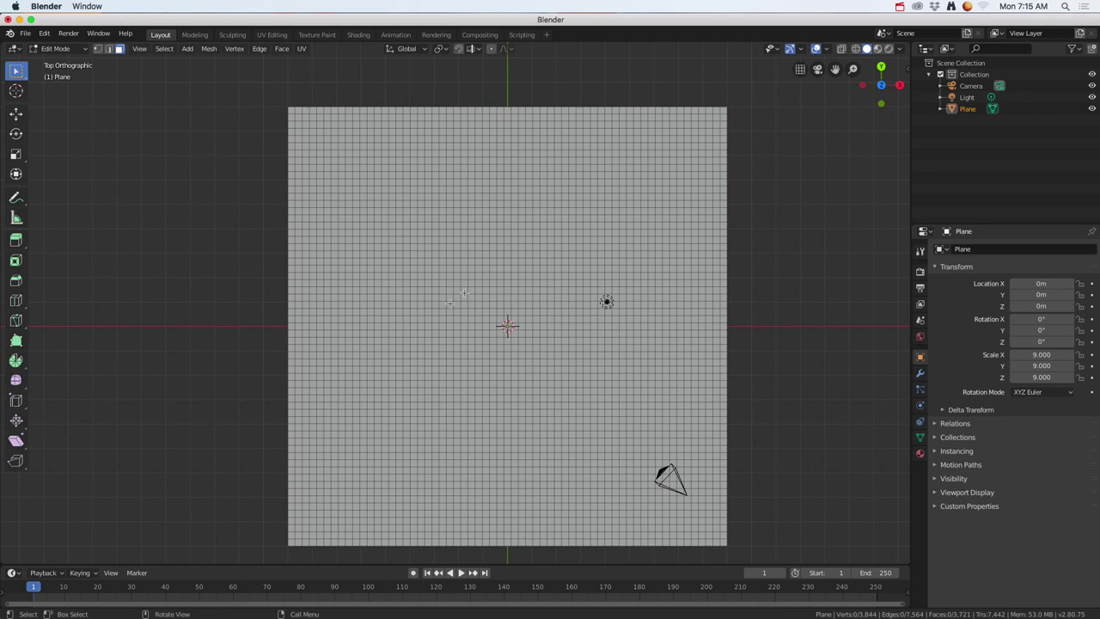
left_click(356, 197)
left_click(364, 197, "shift")
Step: Extend the wall face path along the top of the outline and down the right side
left_click(445, 196, "ctrl")
left_click(450, 261, "ctrl")
left_click(508, 261, "ctrl")
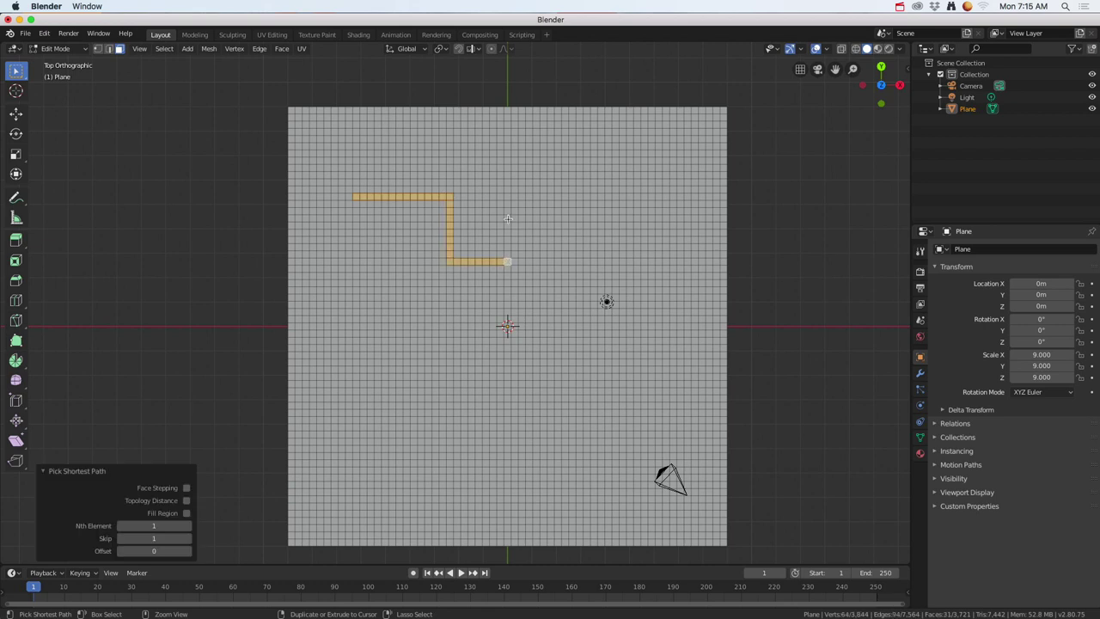
left_click(507, 219, "ctrl")
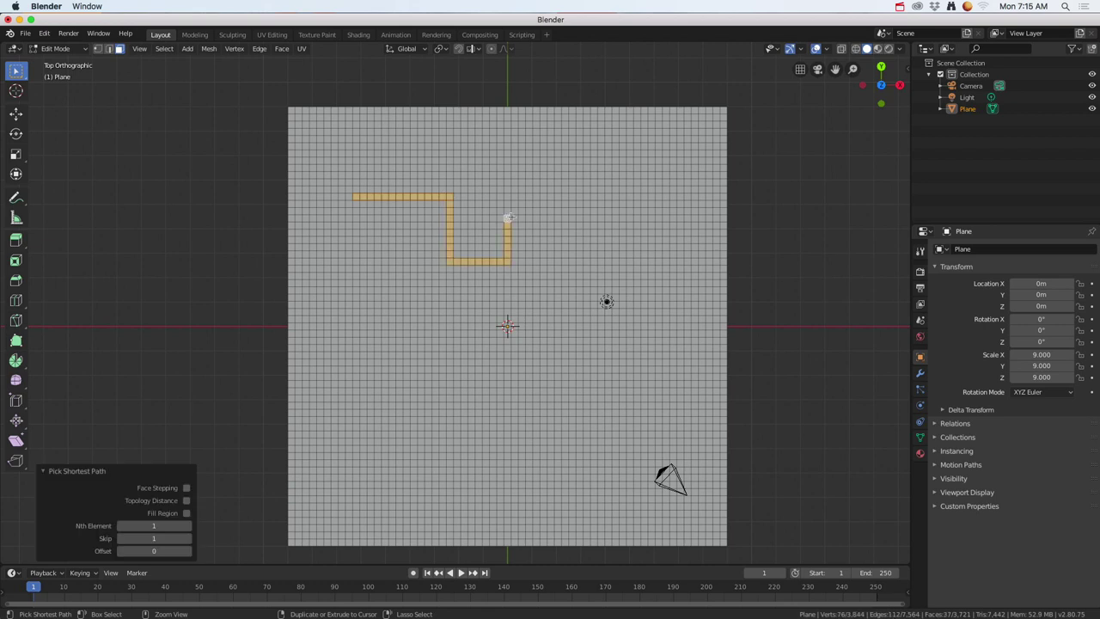
left_click(615, 218, "ctrl")
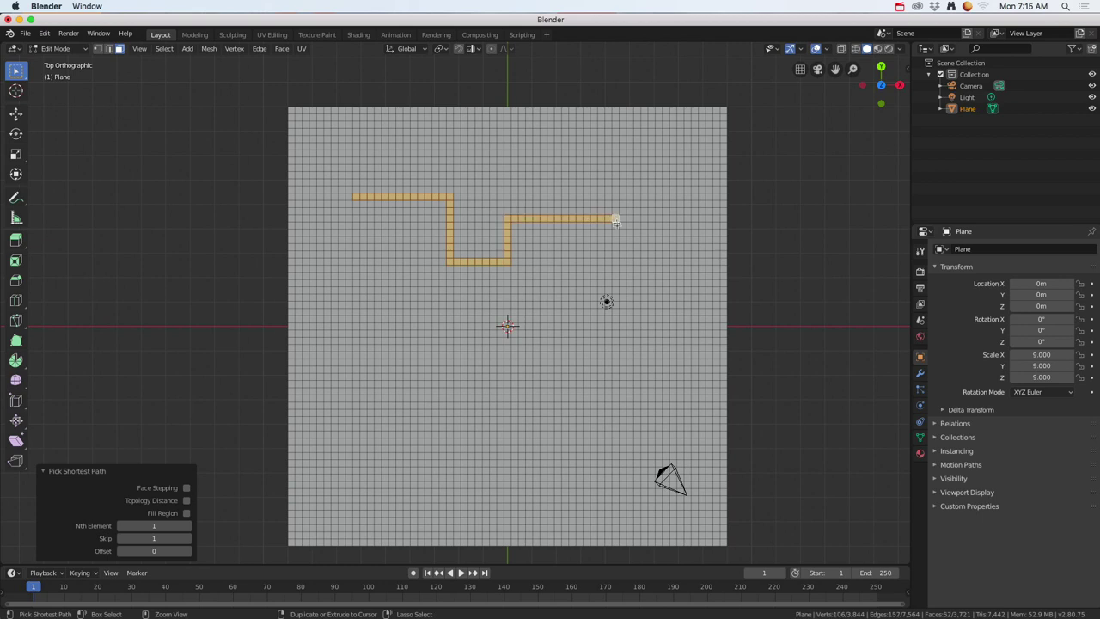
left_click(615, 364, "ctrl")
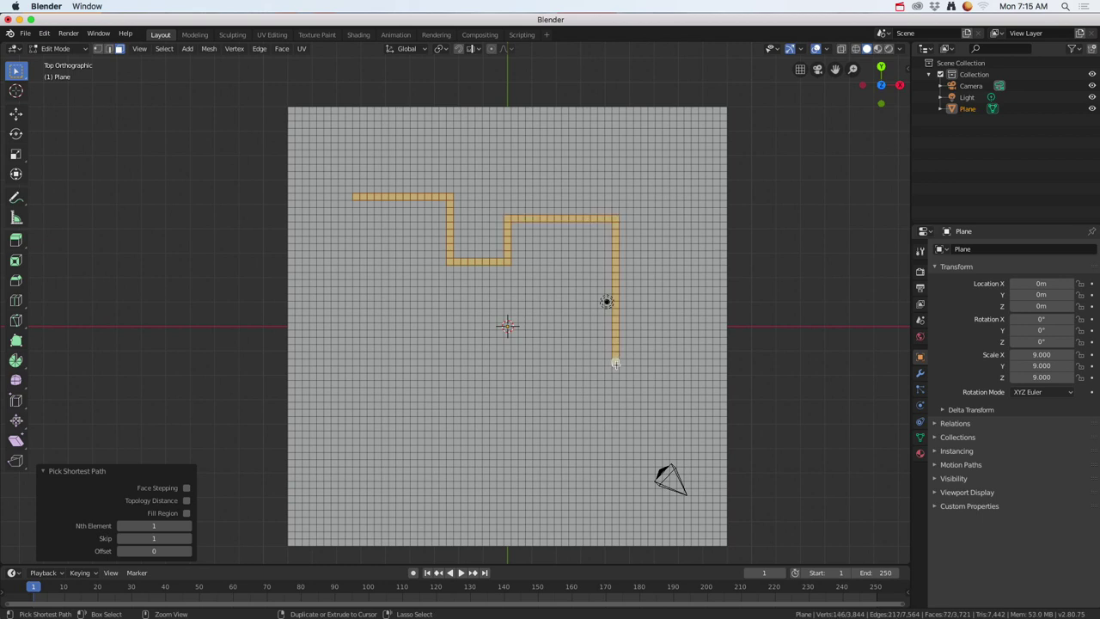
Step: Continue the path along the bottom and up the left to close the 150-face outer loop
left_click(520, 363, "ctrl")
left_click(519, 321, "ctrl")
left_click(446, 320, "ctrl")
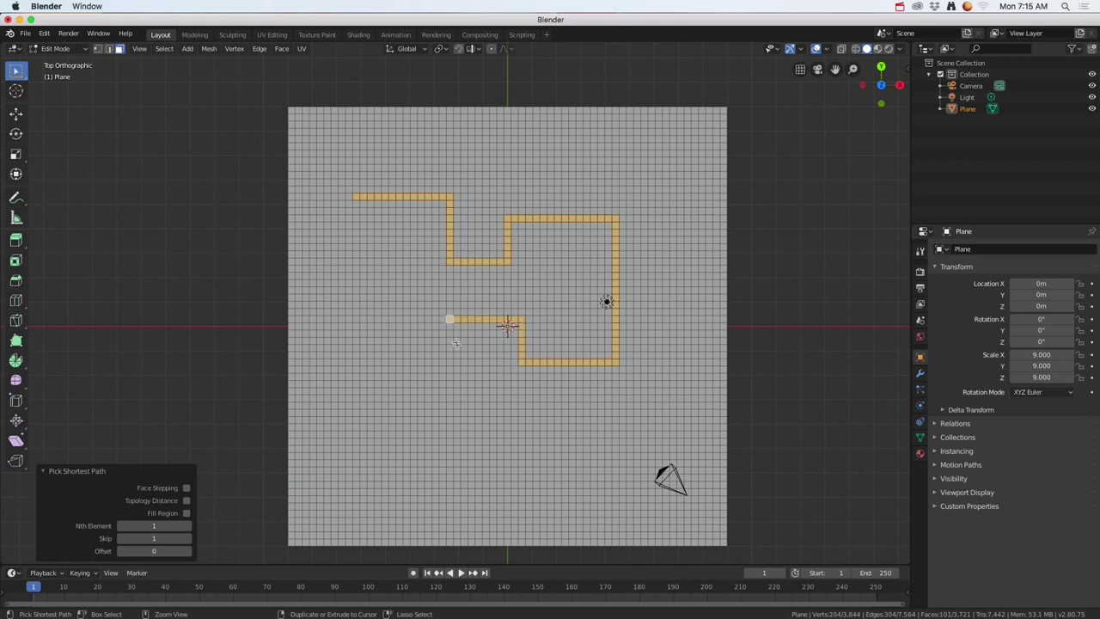
left_click(449, 392, "ctrl")
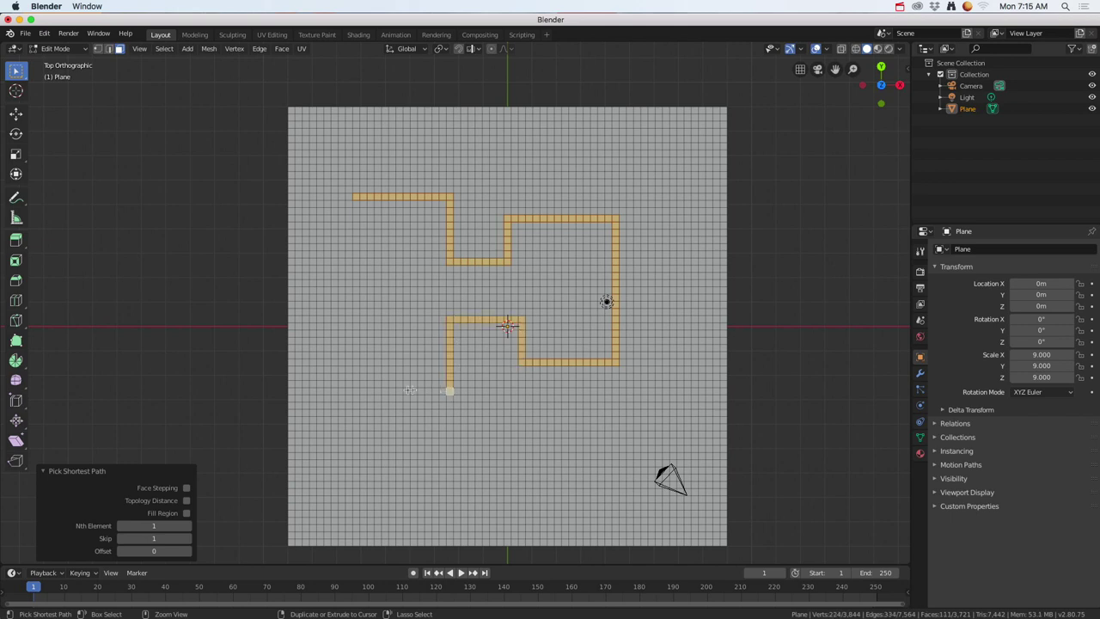
left_click(355, 392, "ctrl")
left_click(354, 204, "ctrl")
scroll(521, 313, "up", 2)
scroll(522, 314, "up", 1)
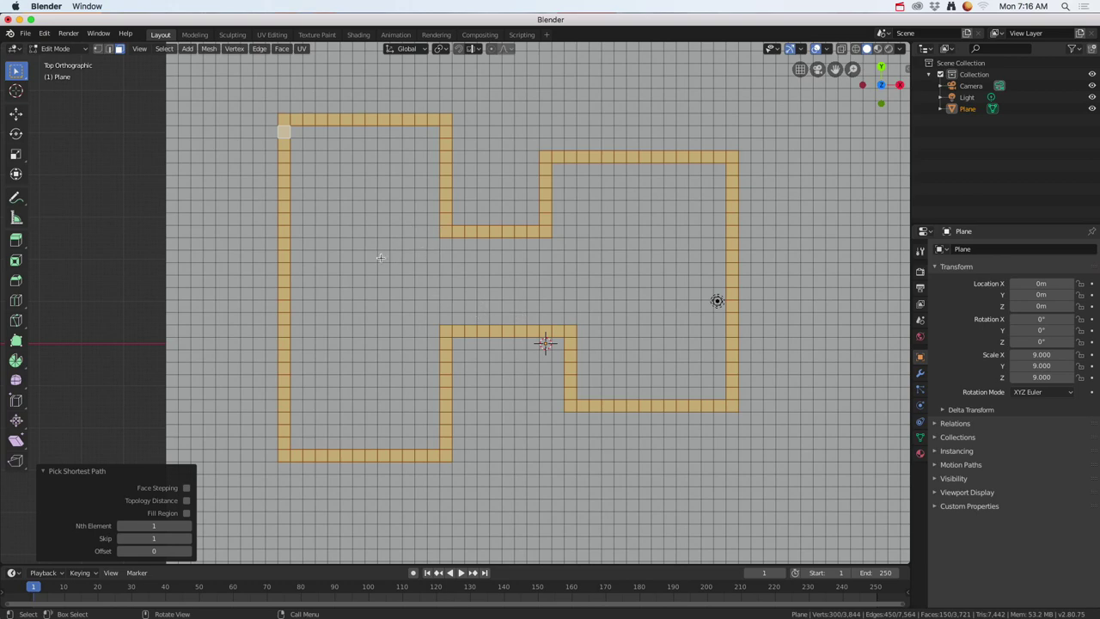
Step: Add the upper-left interior wall and a right-side wall running left, then down
left_click(296, 230, "shift")
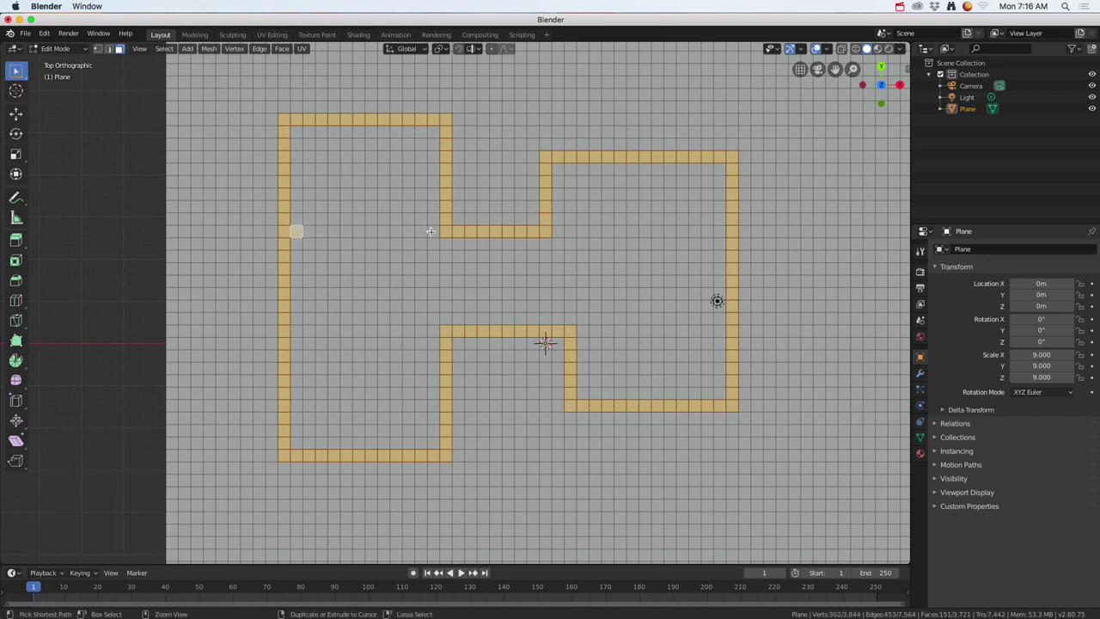
left_click(433, 231, "ctrl")
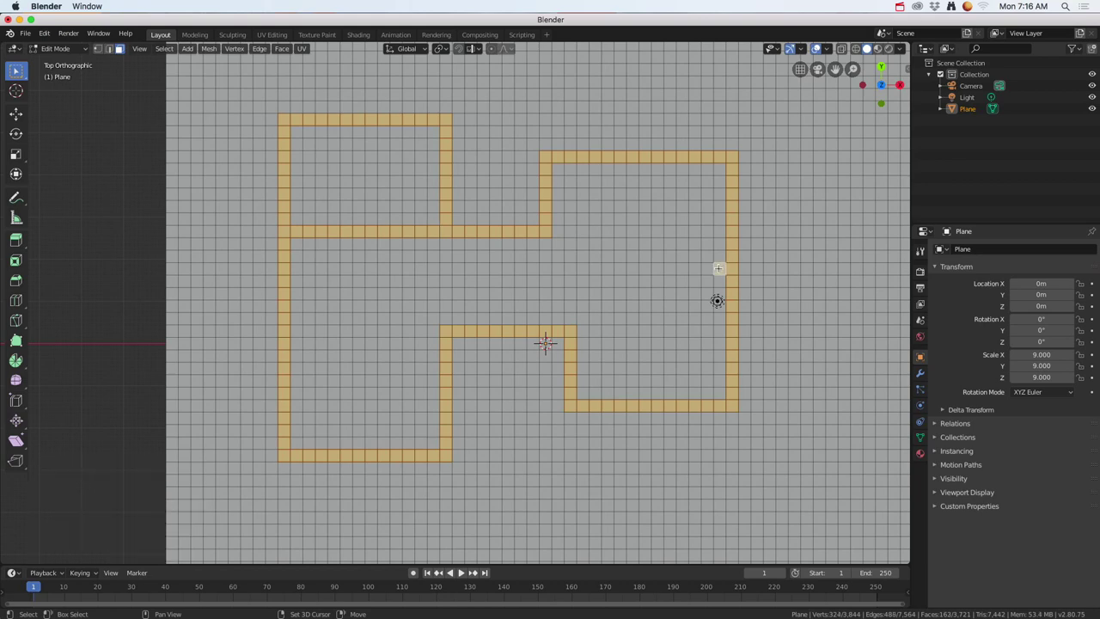
left_click(719, 269, "shift")
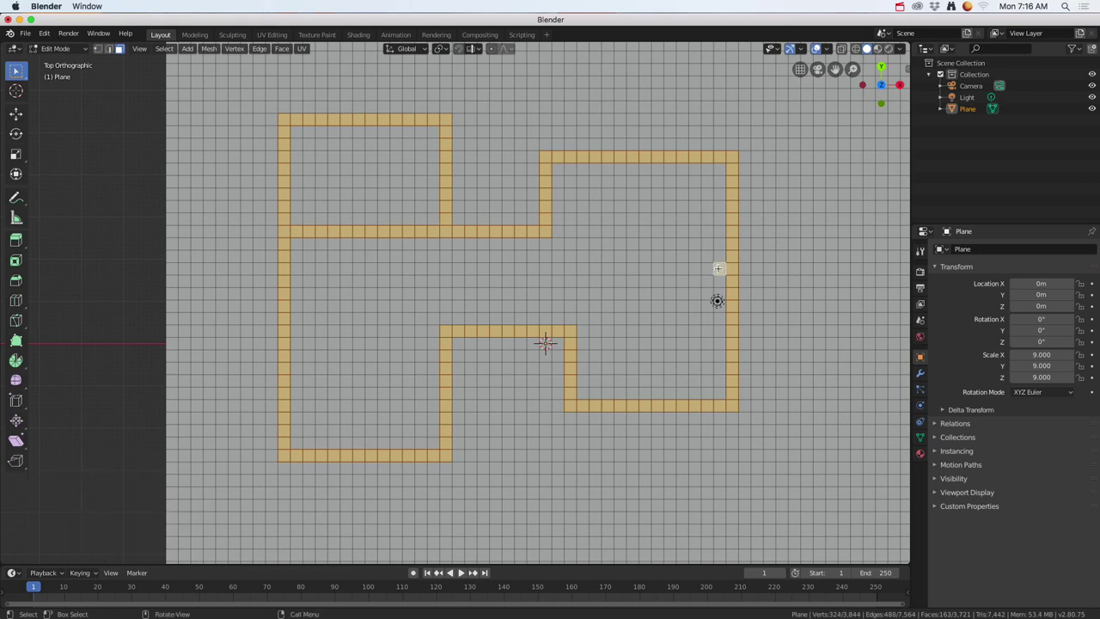
left_click(582, 269, "ctrl")
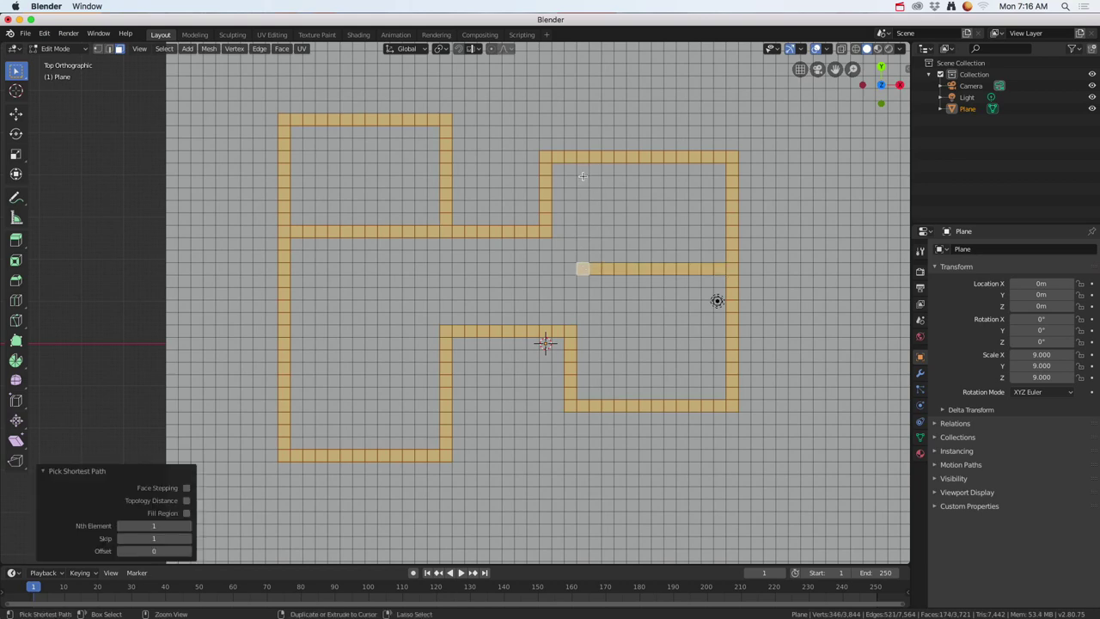
left_click(582, 331, "ctrl")
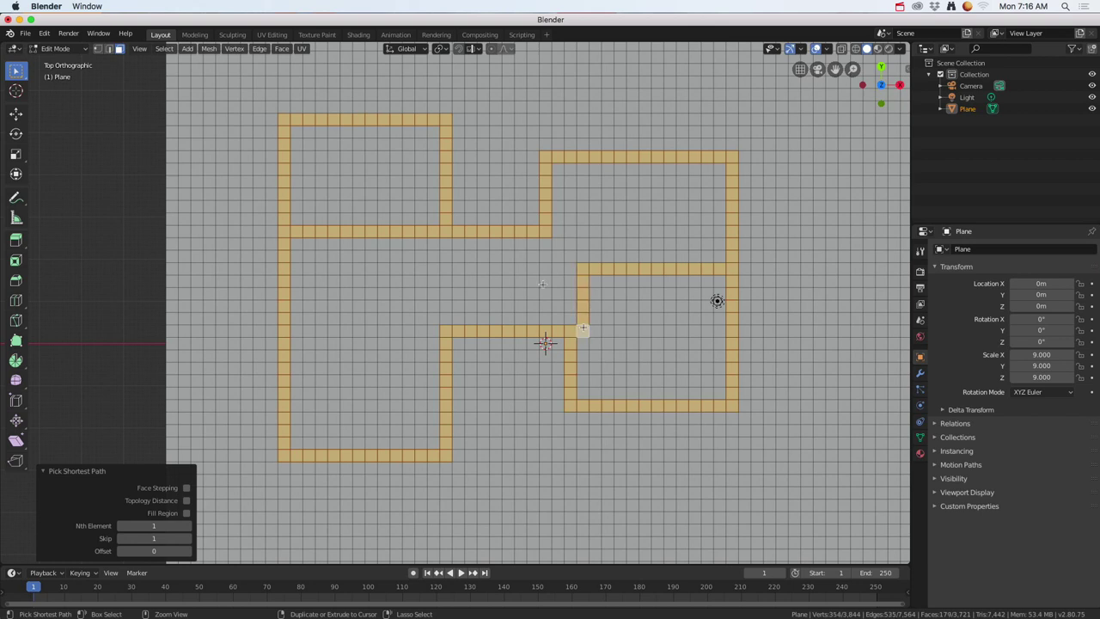
Step: Add the lower inner wall to the left outer wall and a short wall dividing the right rooms
left_click(413, 329)
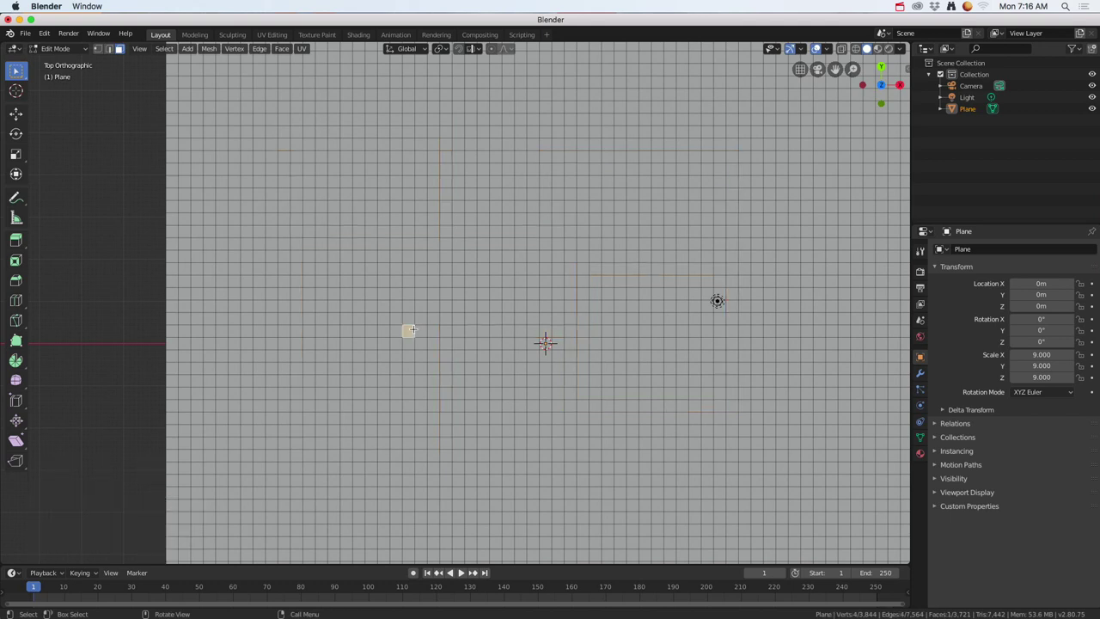
key("ctrl+z")
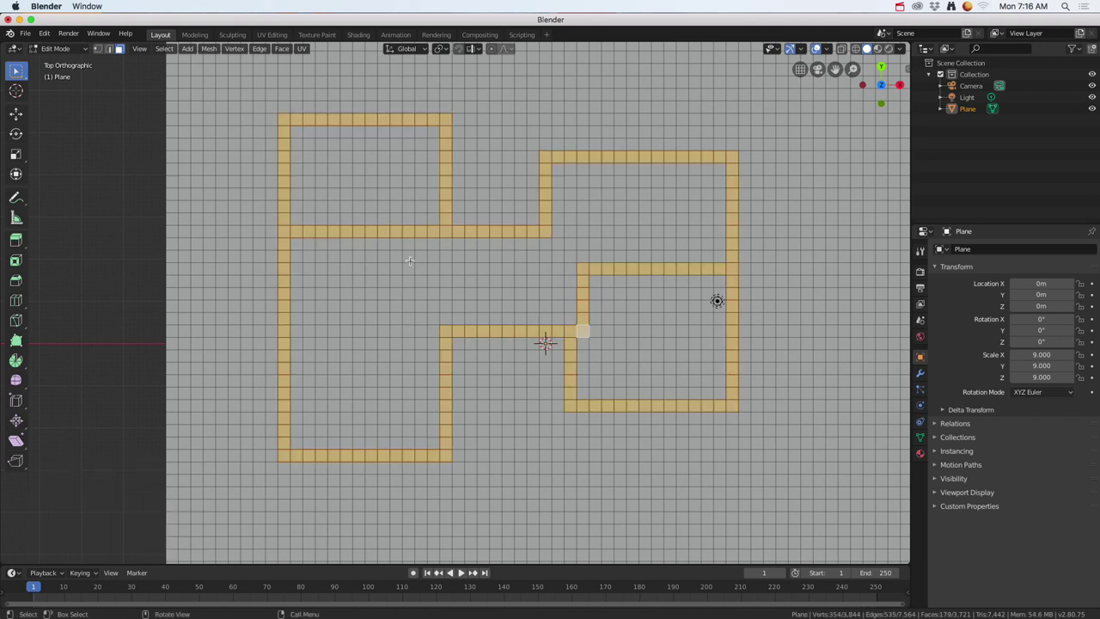
left_click(434, 332, "ctrl")
left_click(295, 330, "ctrl")
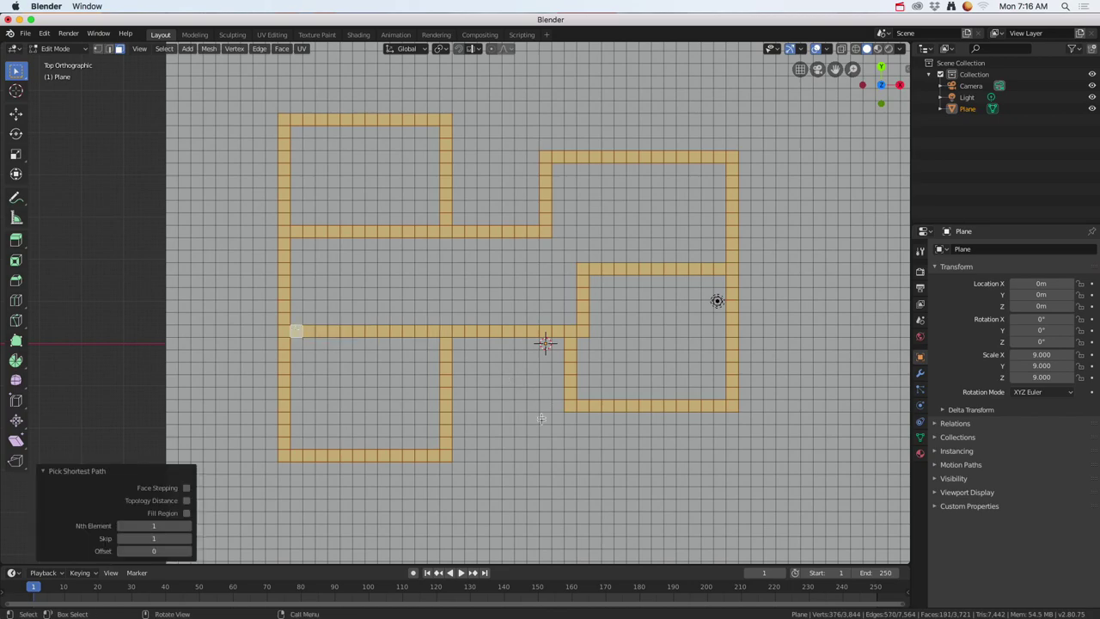
middle_click_drag(568, 447, 575, 377)
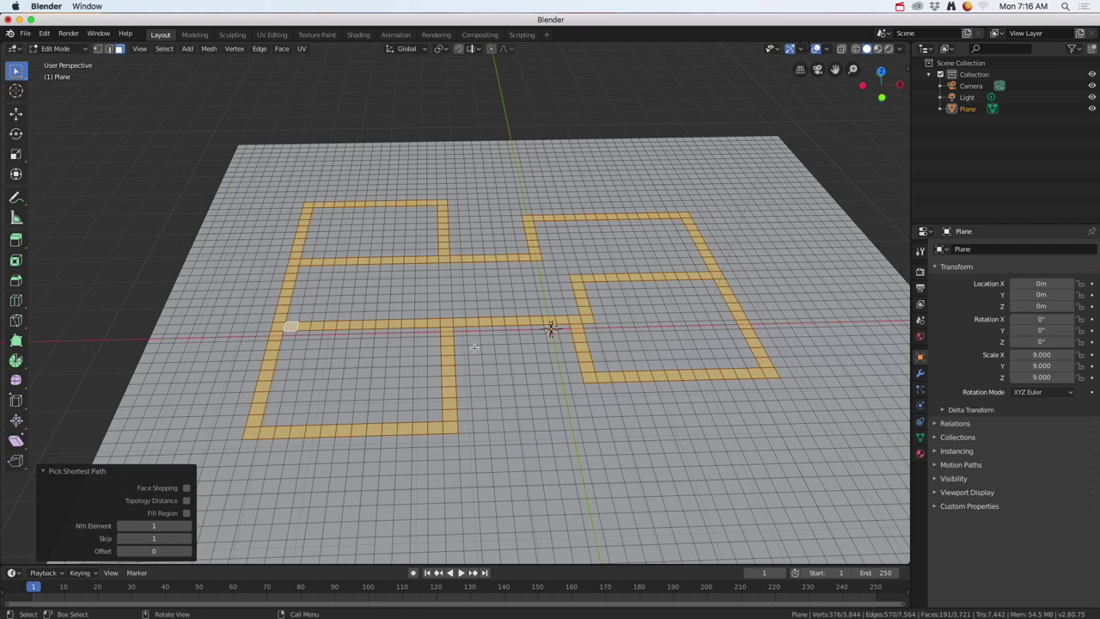
left_click(609, 270, "shift")
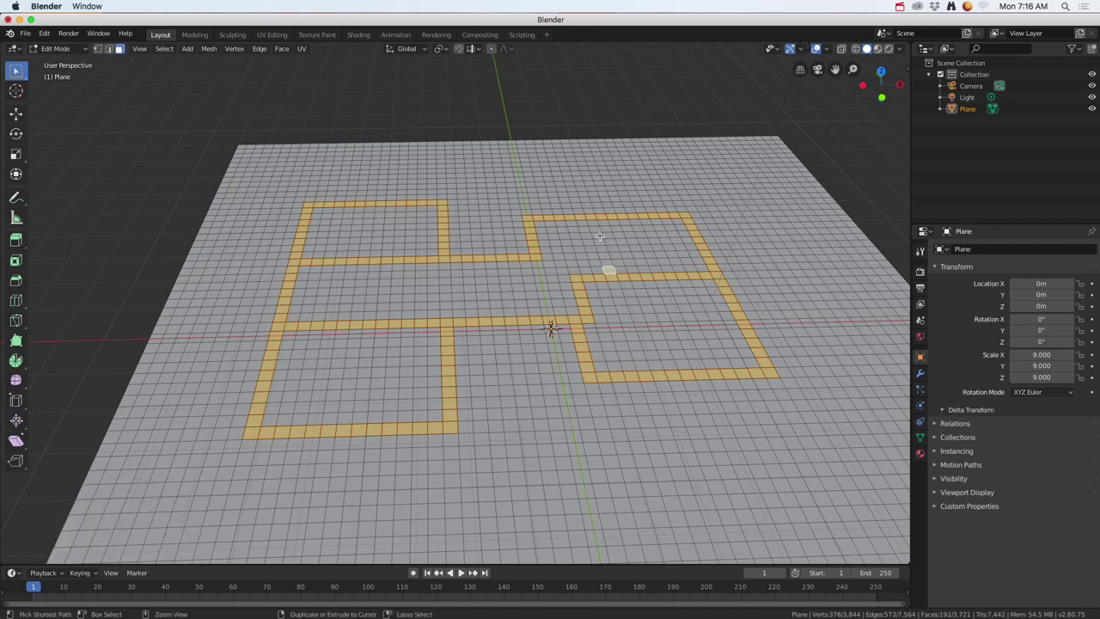
left_click(593, 223, "ctrl")
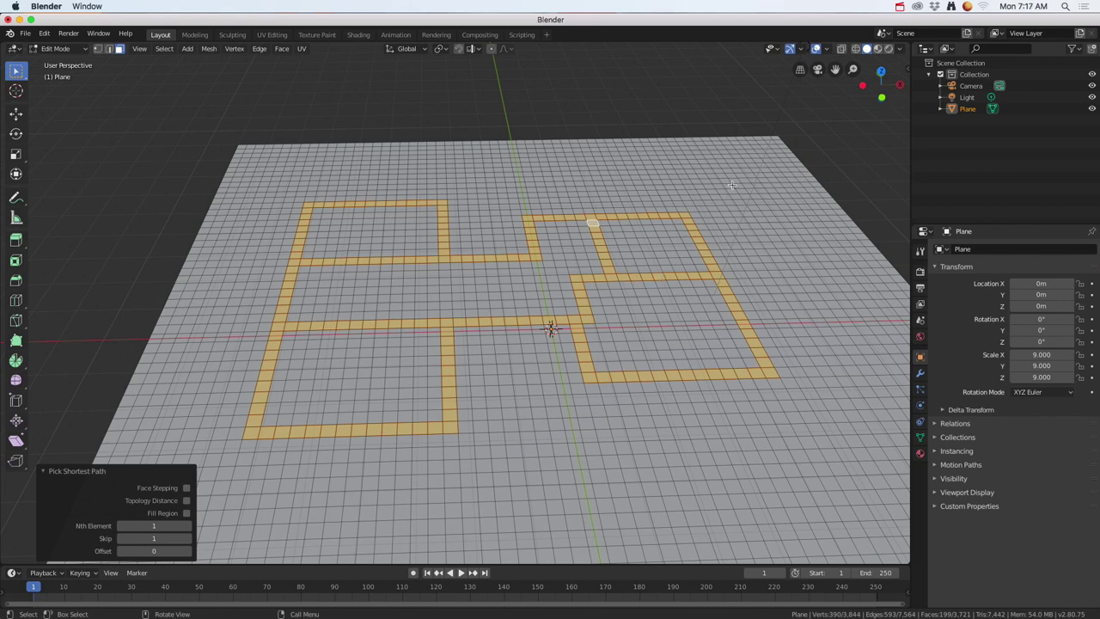
Step: Switch the viewport to Material Preview shading and show the plane's empty Material properties
left_click(878, 49)
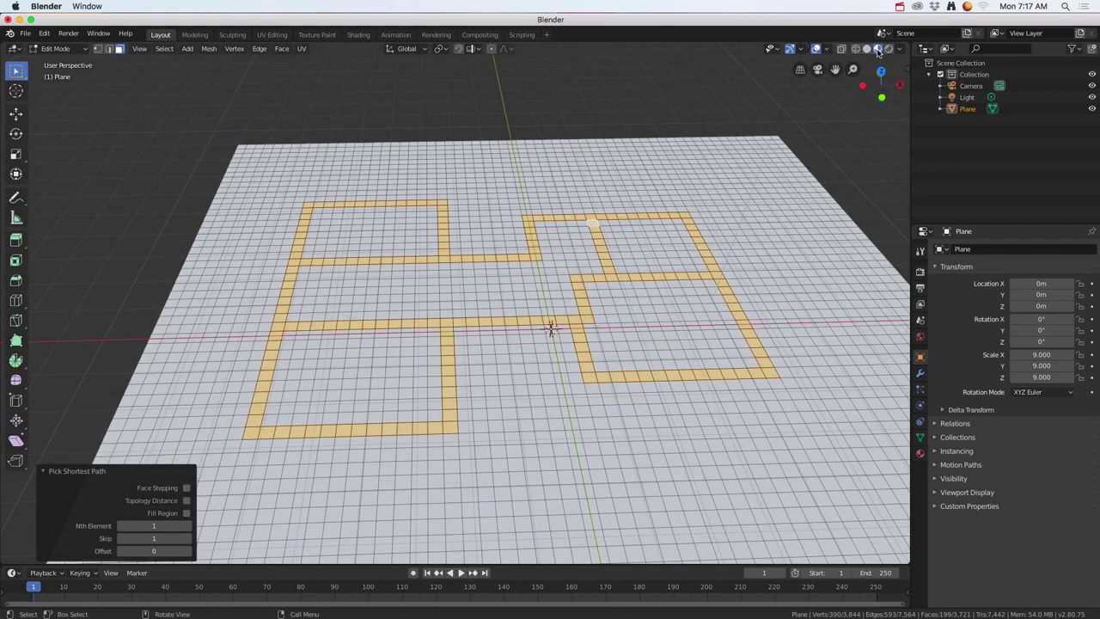
key("z")
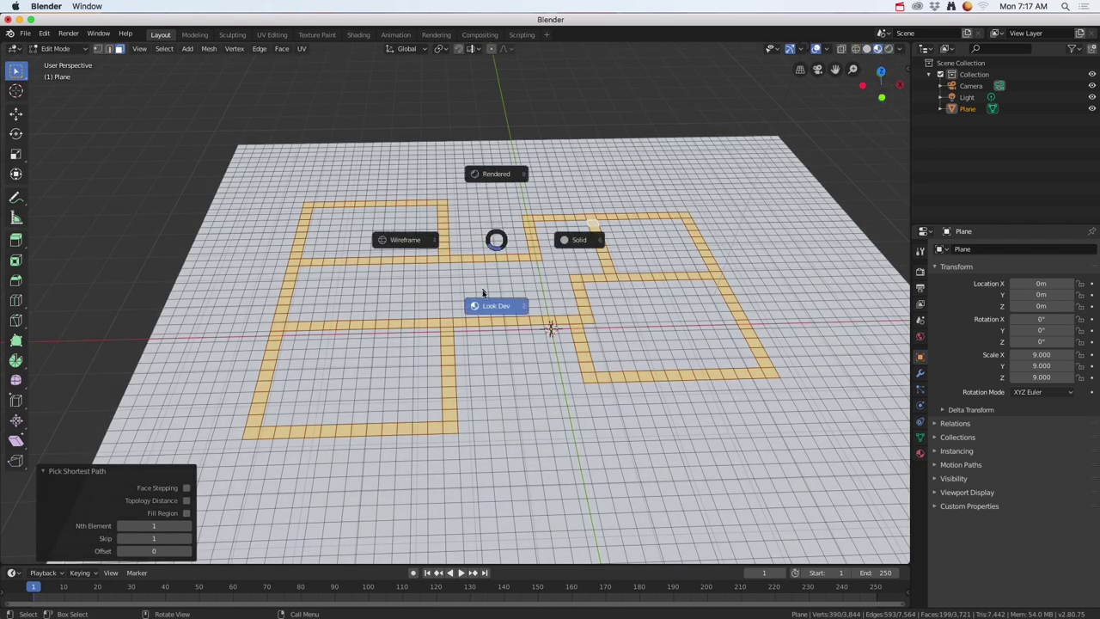
left_click(492, 305)
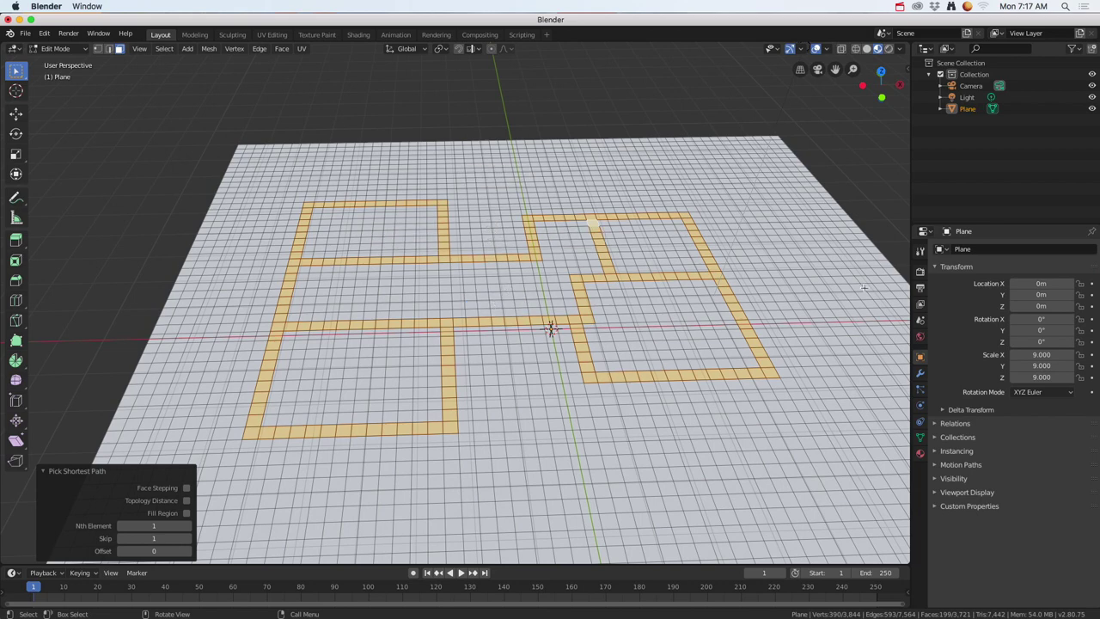
left_click(920, 454)
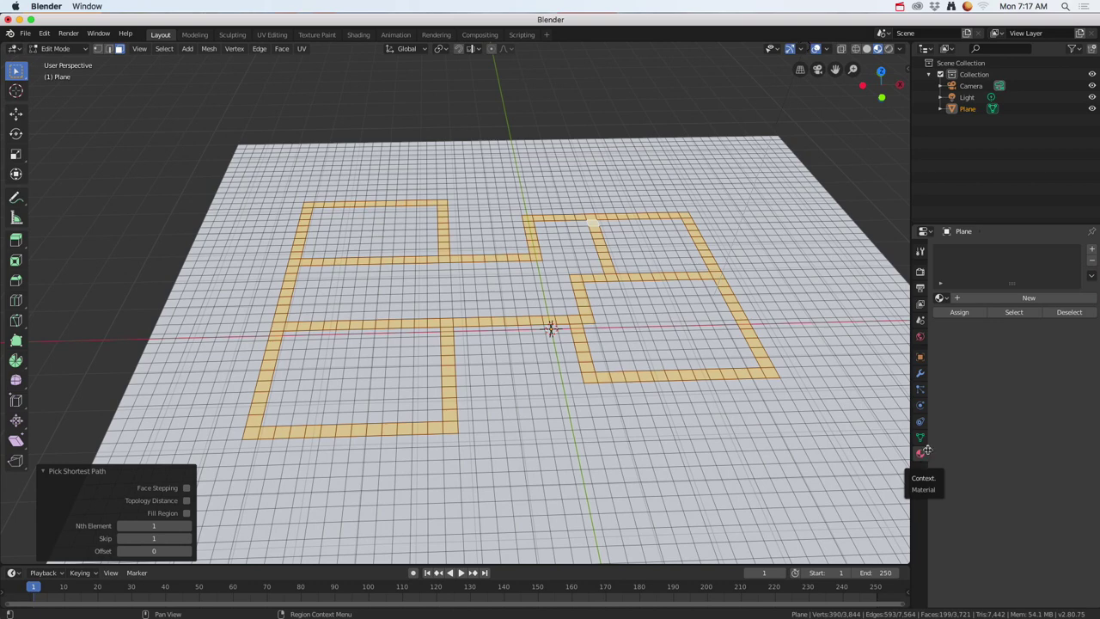
Step: Create a green material for the plane and a red material in a second slot
left_click(1006, 298)
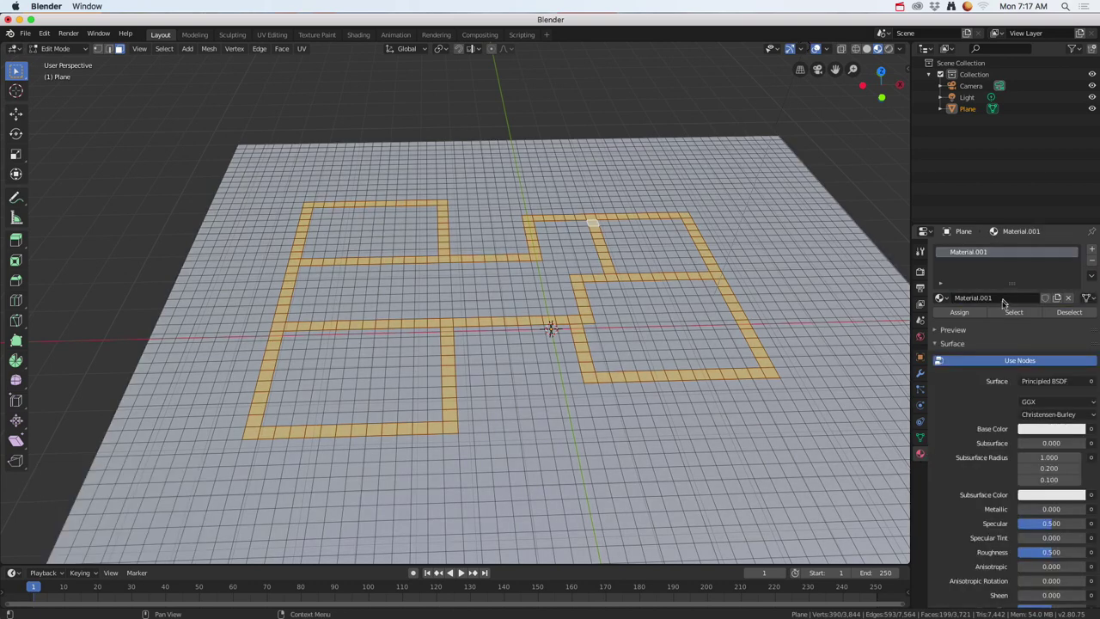
left_click(1031, 432)
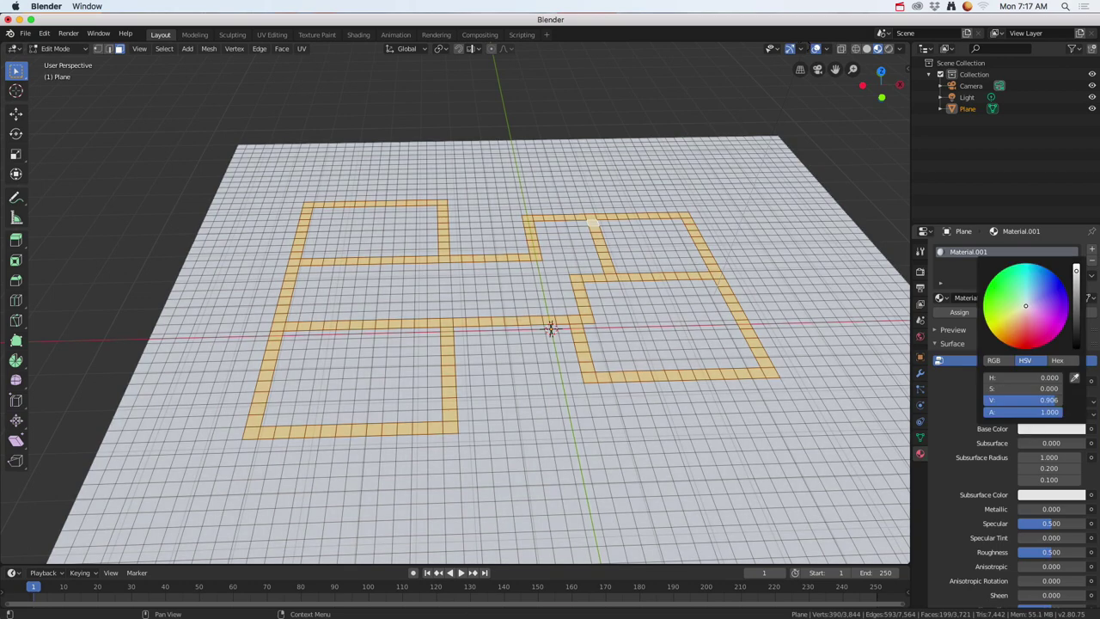
left_click(991, 291)
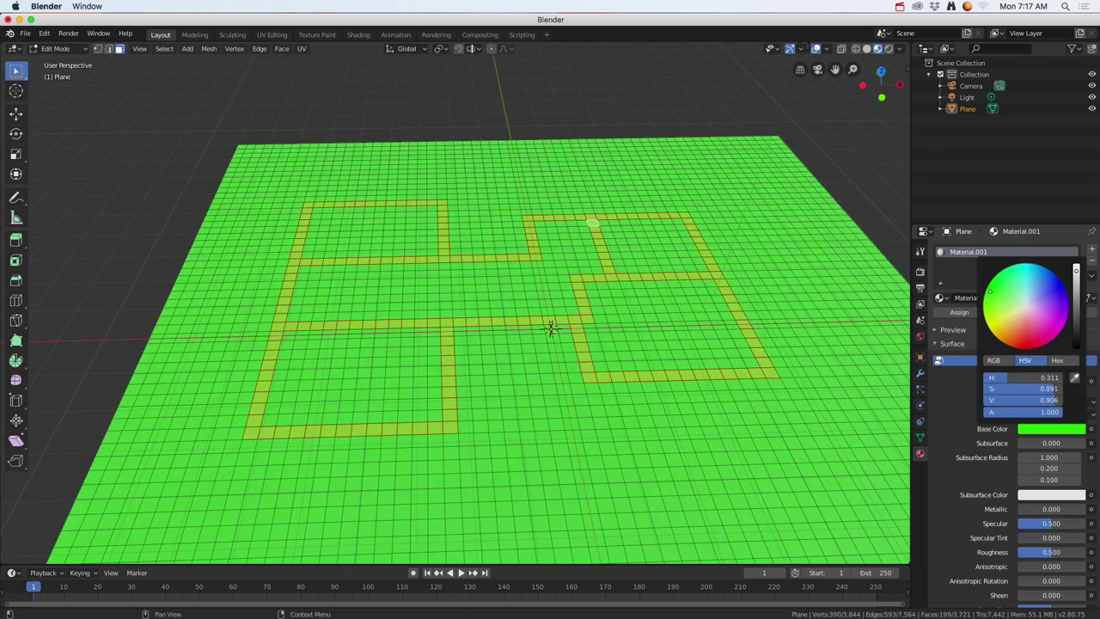
left_click(1091, 250)
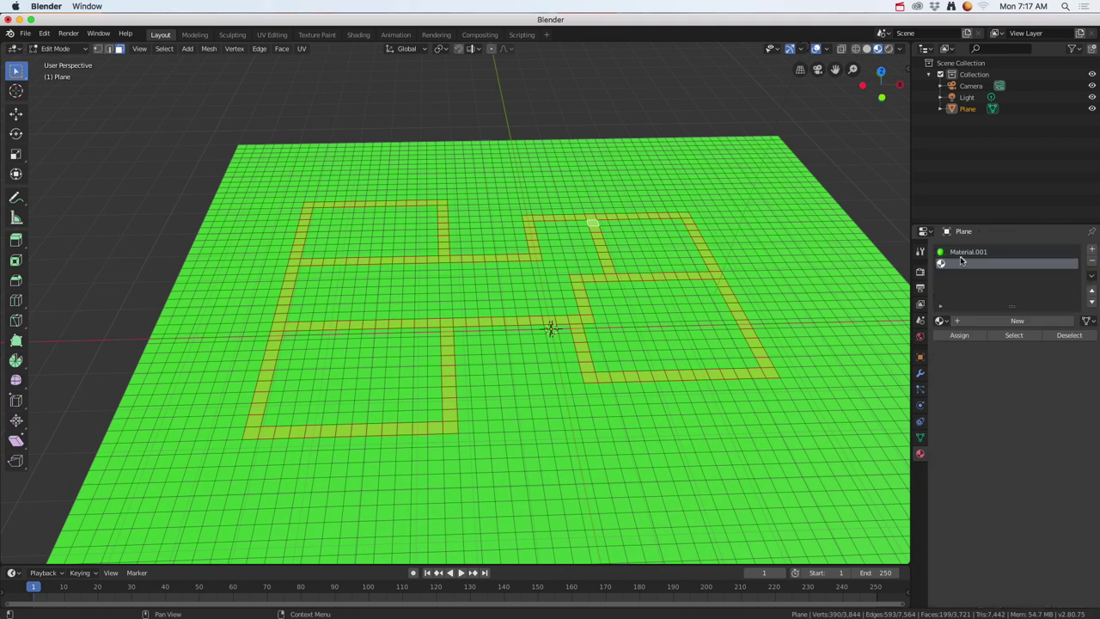
left_click(988, 321)
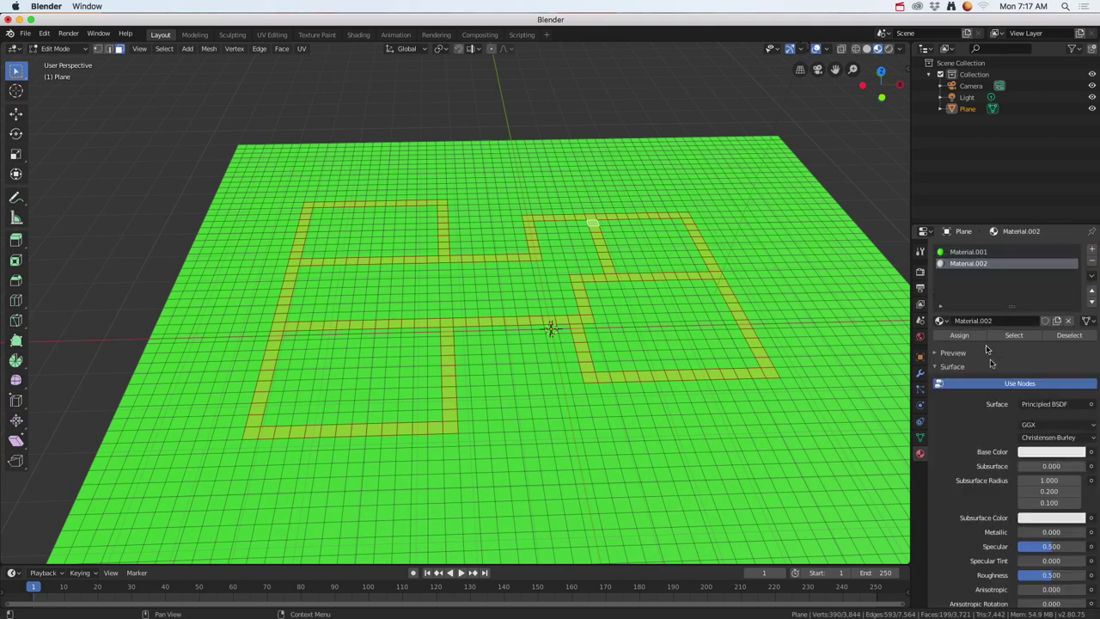
left_click(1036, 453)
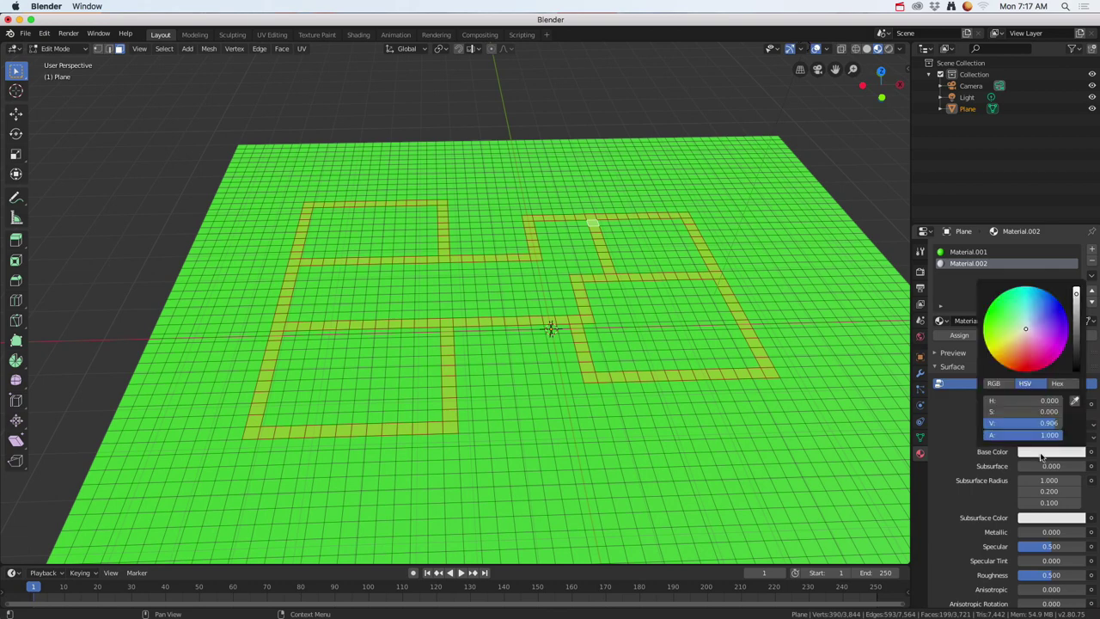
left_click(1023, 372)
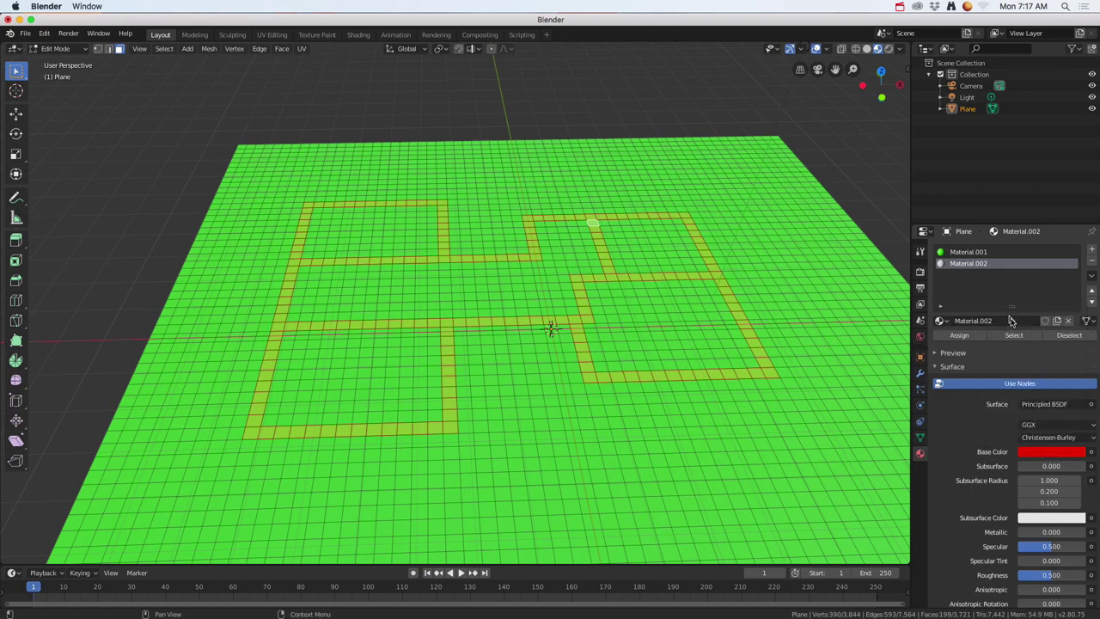
Step: Rename the red material 'walls' and the green one 'grass', leaving walls selected
left_click(969, 322)
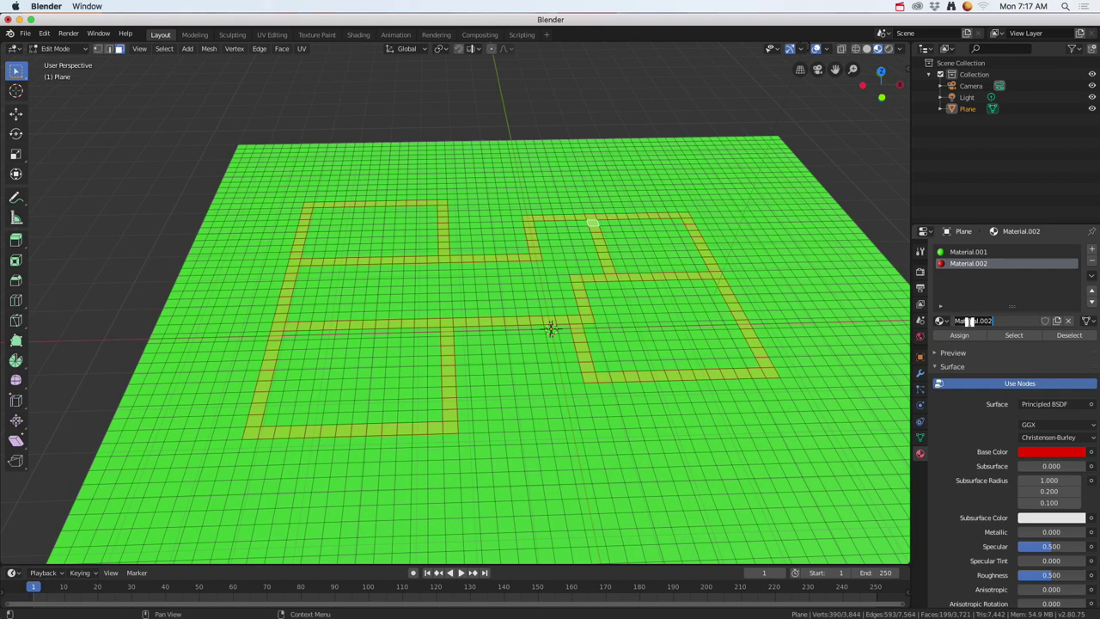
type("wal")
type("ls")
key("Return")
left_click(969, 252)
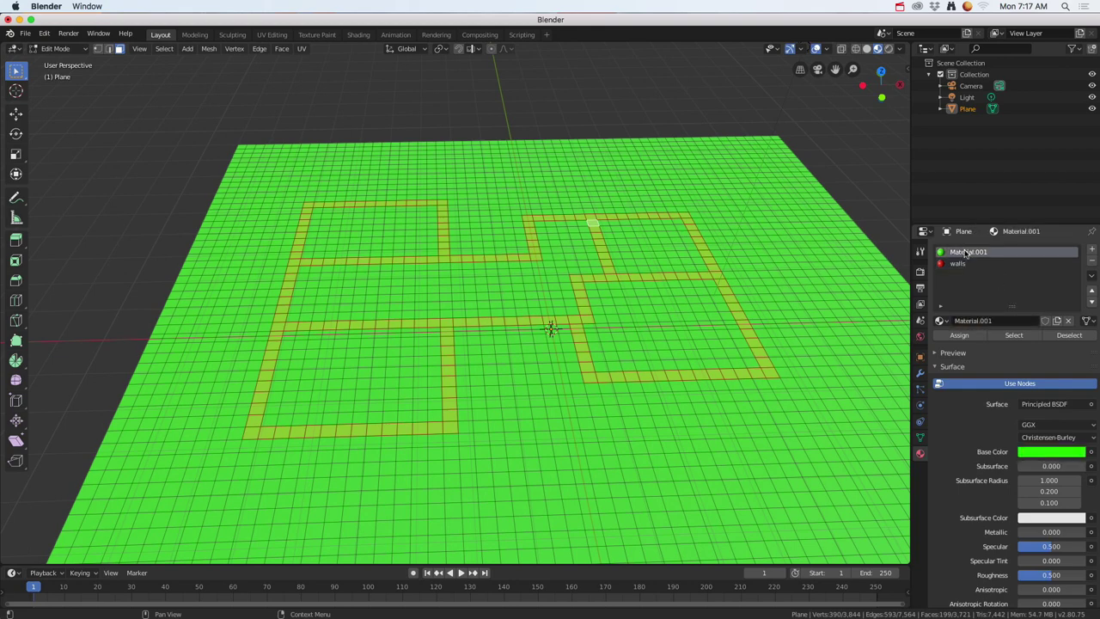
double_click(974, 321)
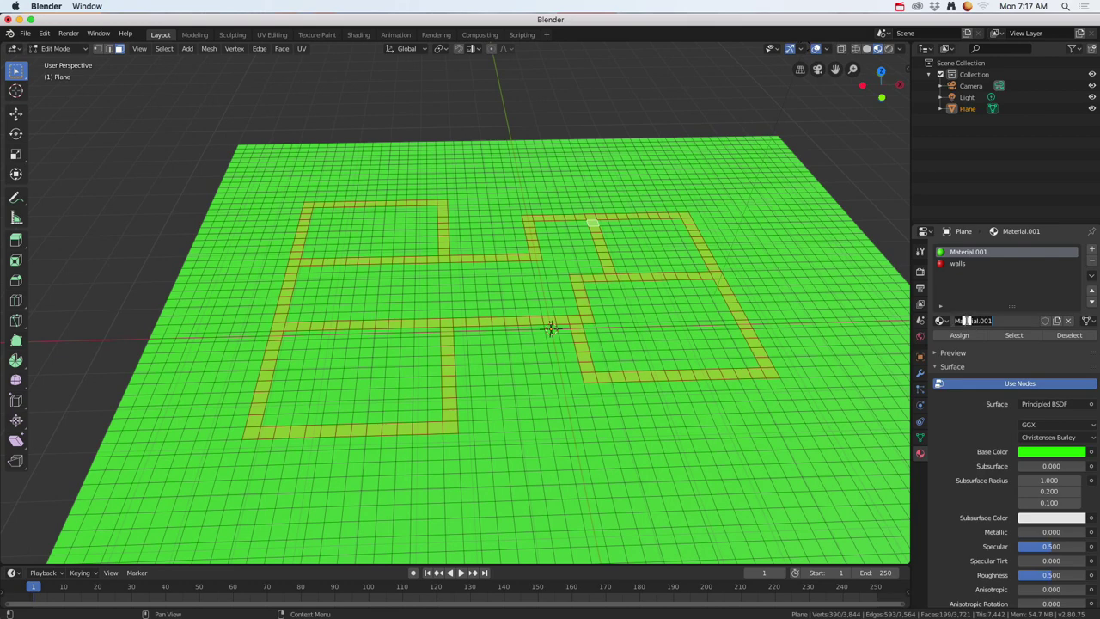
type("grass")
key("Return")
left_click(958, 264)
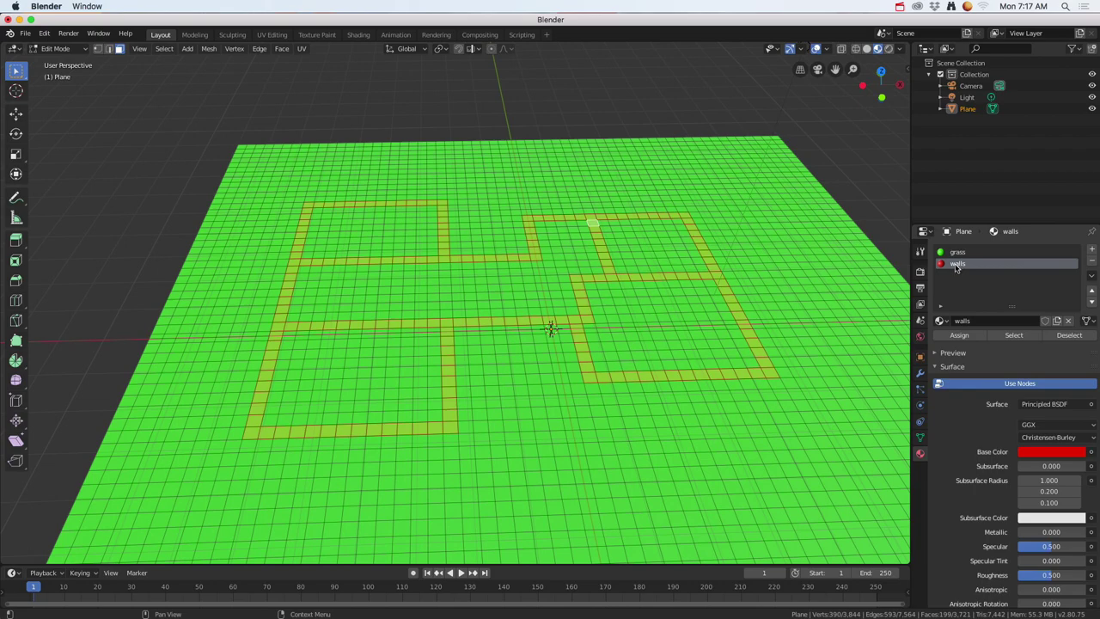
Step: Assign the red walls material to the selected wall faces and check it with Select and Deselect
left_click(960, 335)
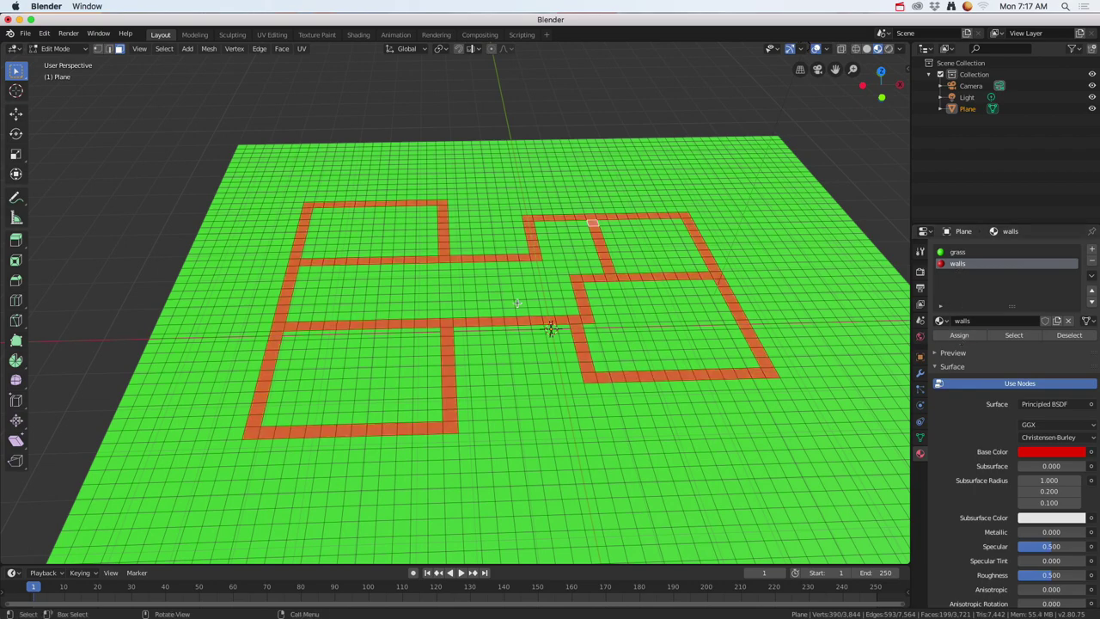
middle_click_drag(516, 302, 553, 310)
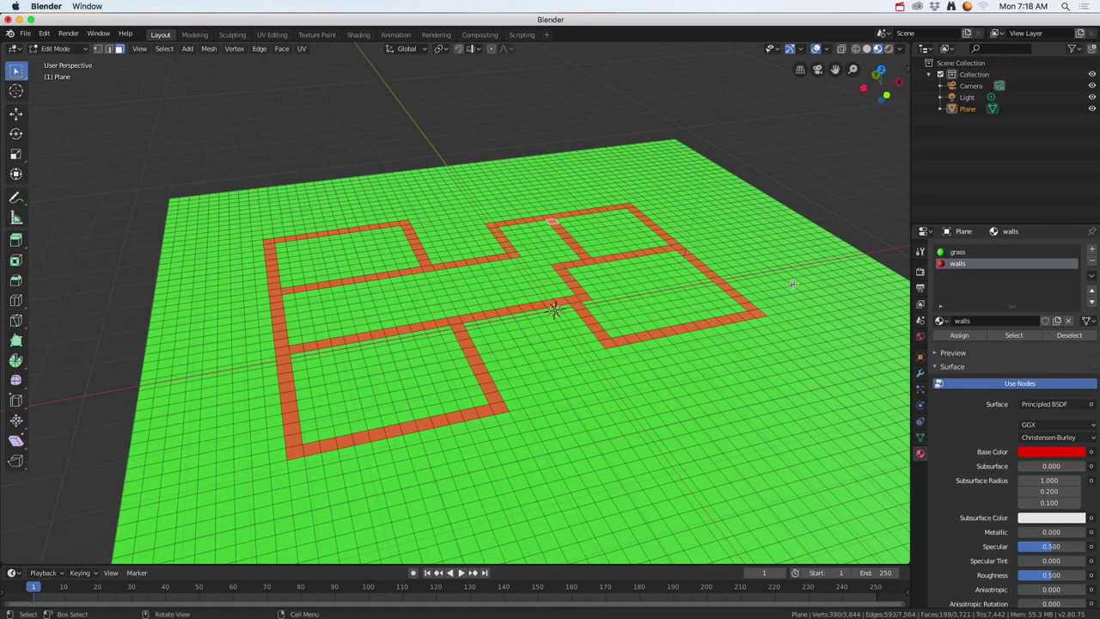
left_click(957, 252)
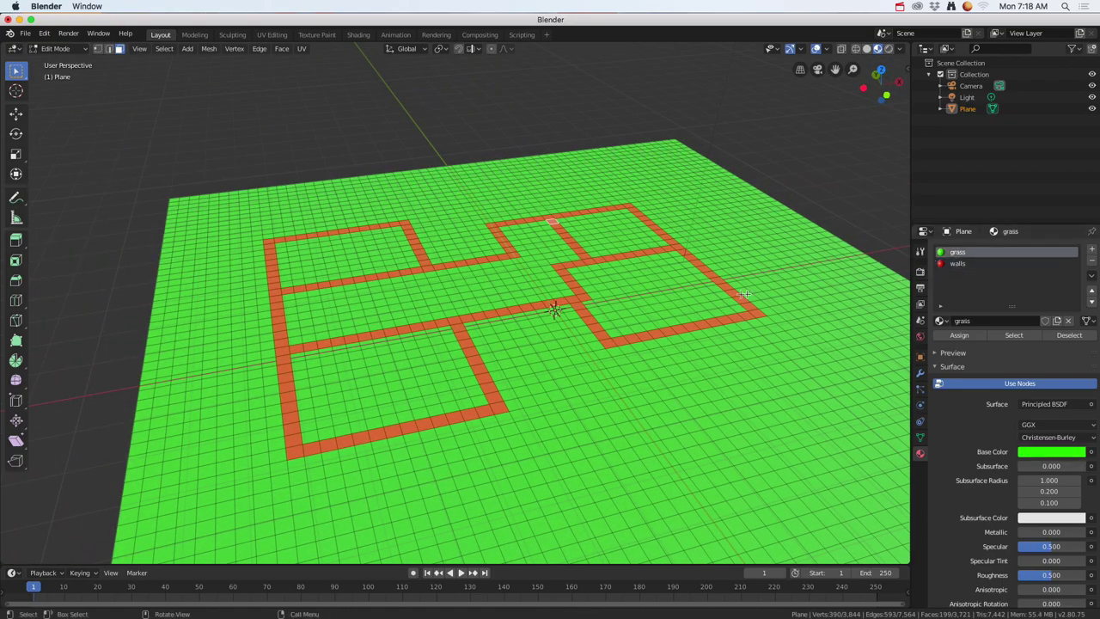
left_click(760, 279)
left_click(716, 227)
left_click(956, 264)
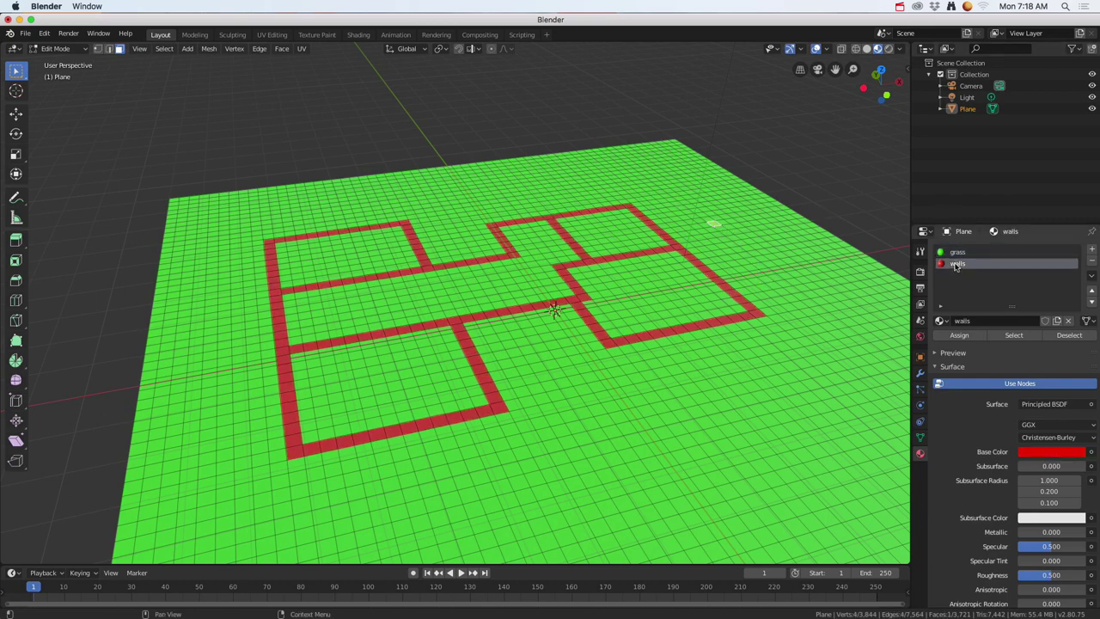
left_click(1014, 335)
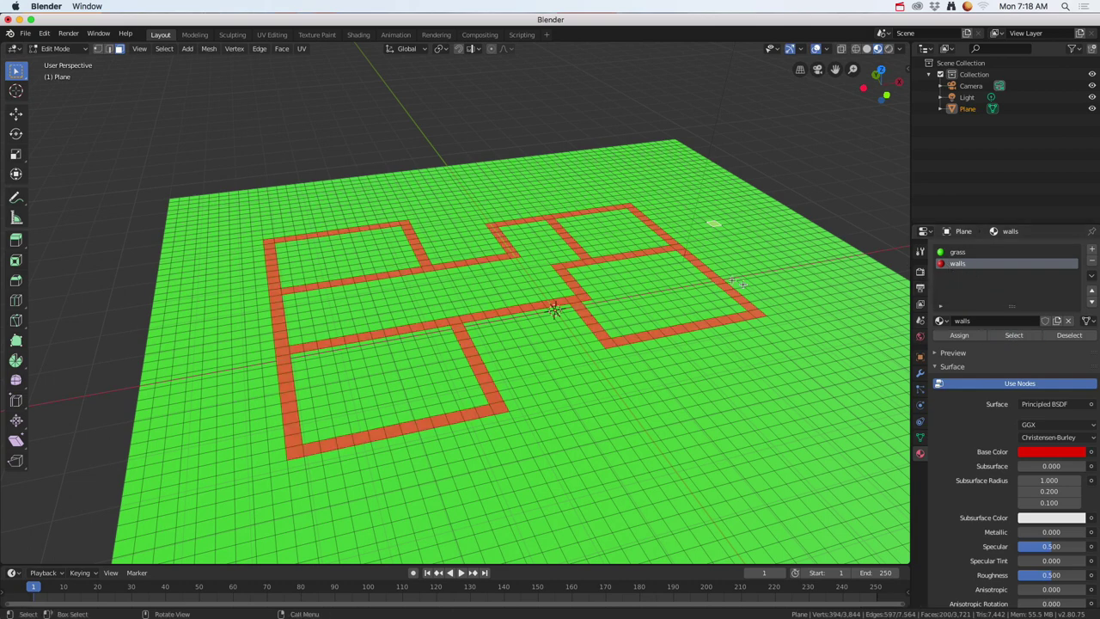
left_click(820, 167)
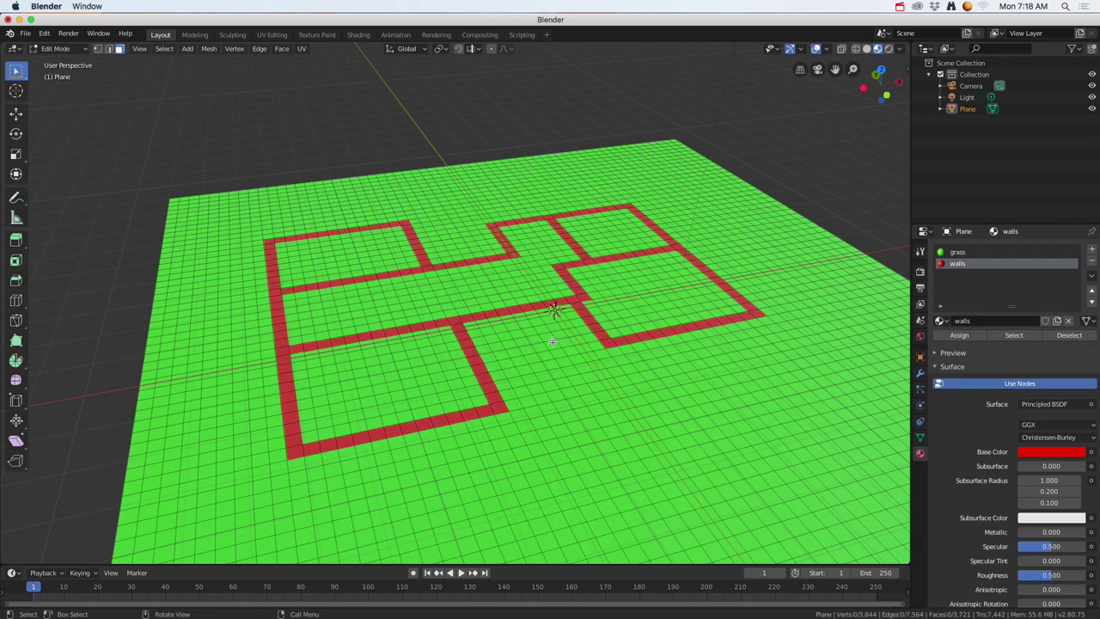
middle_click_drag(554, 350, 561, 371)
middle_click_drag(593, 407, 624, 393)
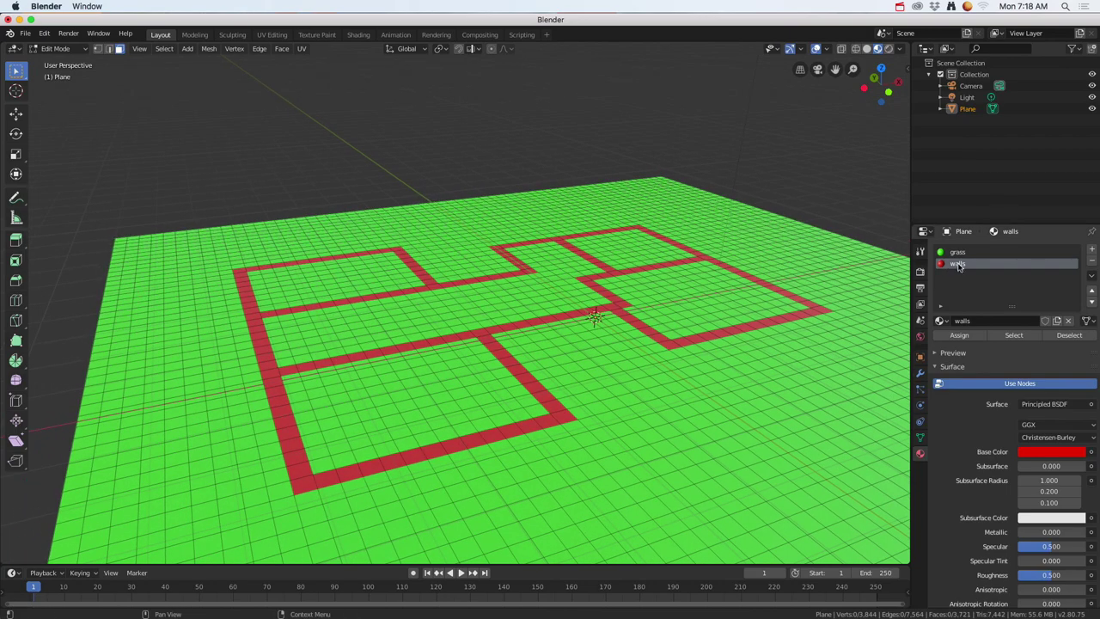
Step: Select the walls-material faces and extrude them upward three times to 0.285 m
left_click(1010, 337)
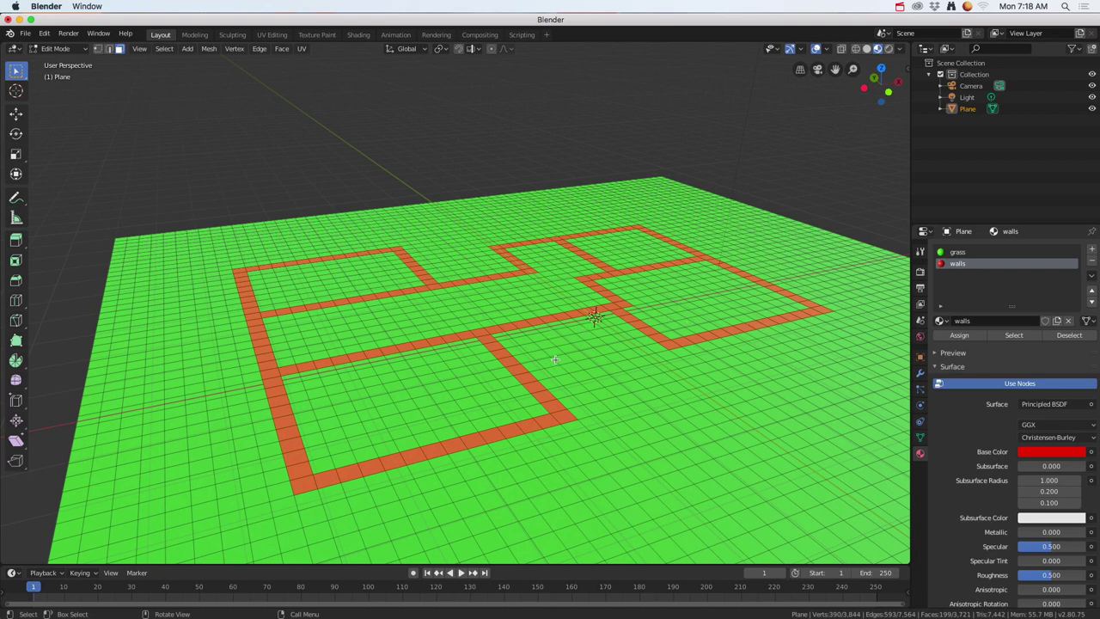
key("e")
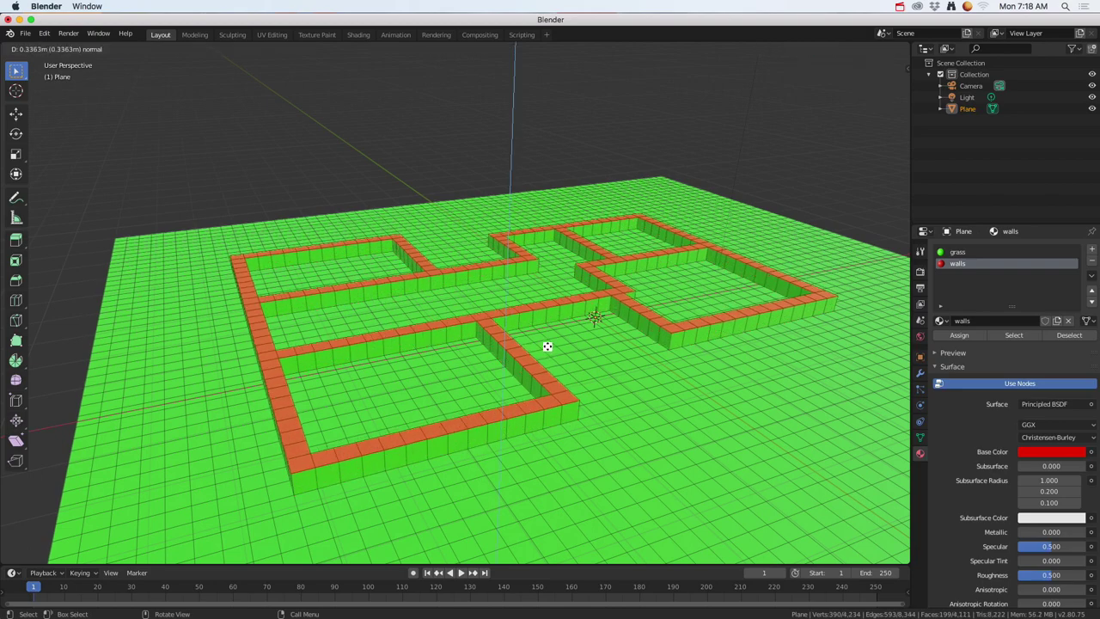
left_click(548, 343)
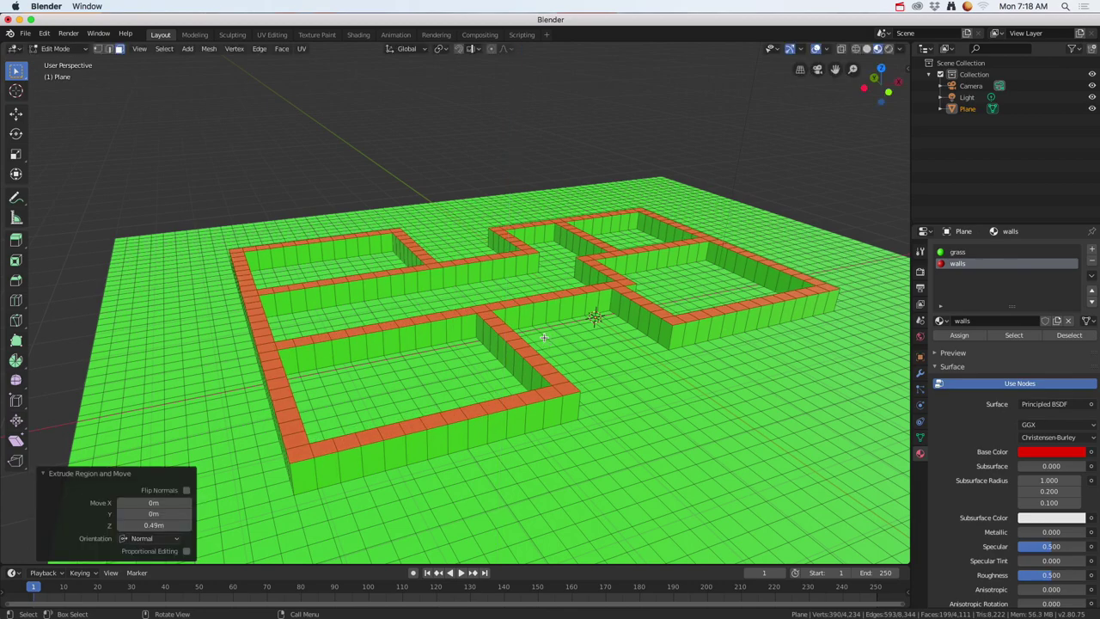
key("e")
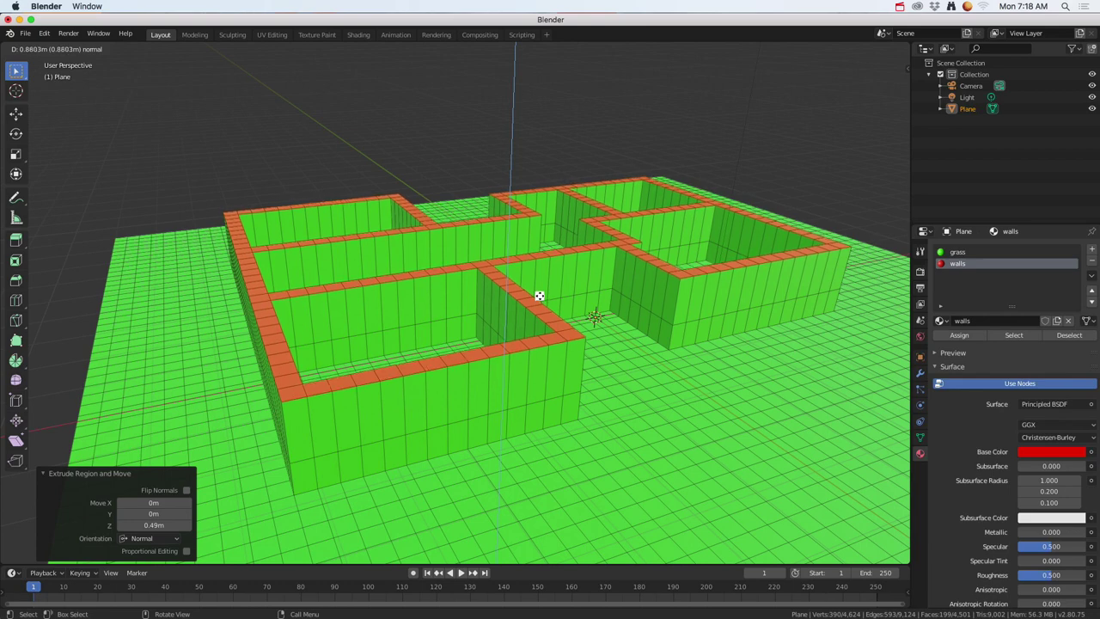
left_click(539, 295)
key("e")
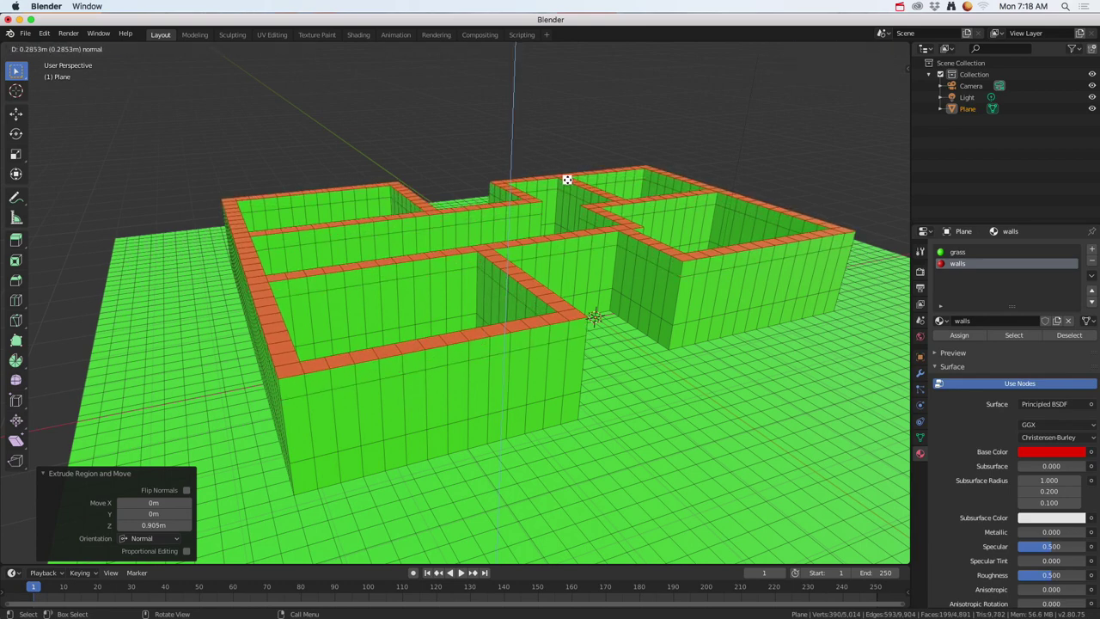
left_click(567, 179)
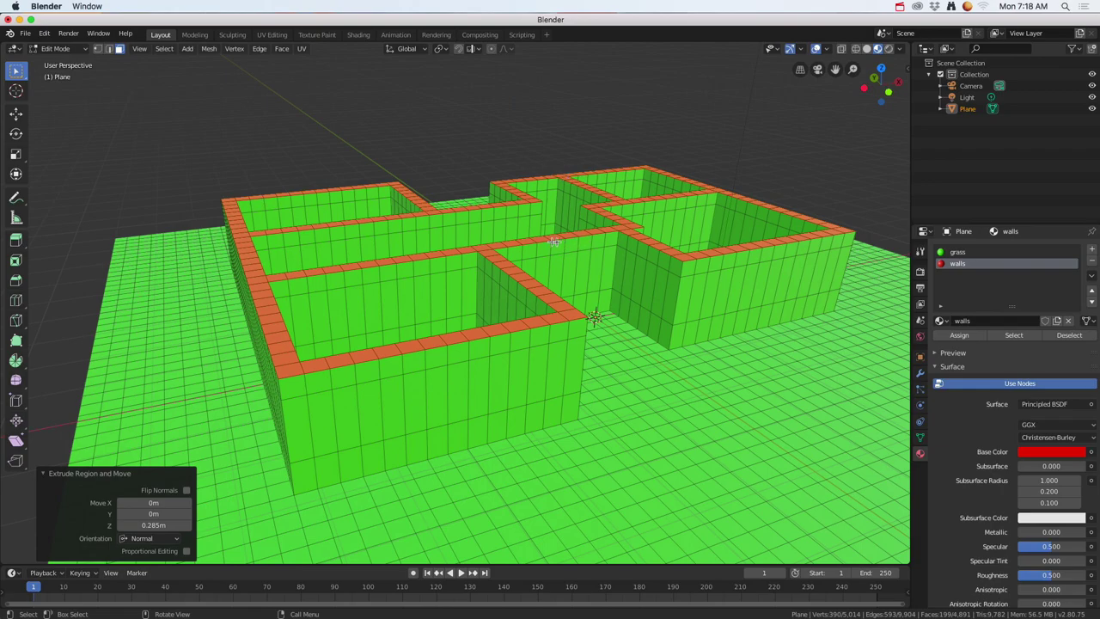
middle_click_drag(604, 288, 573, 258)
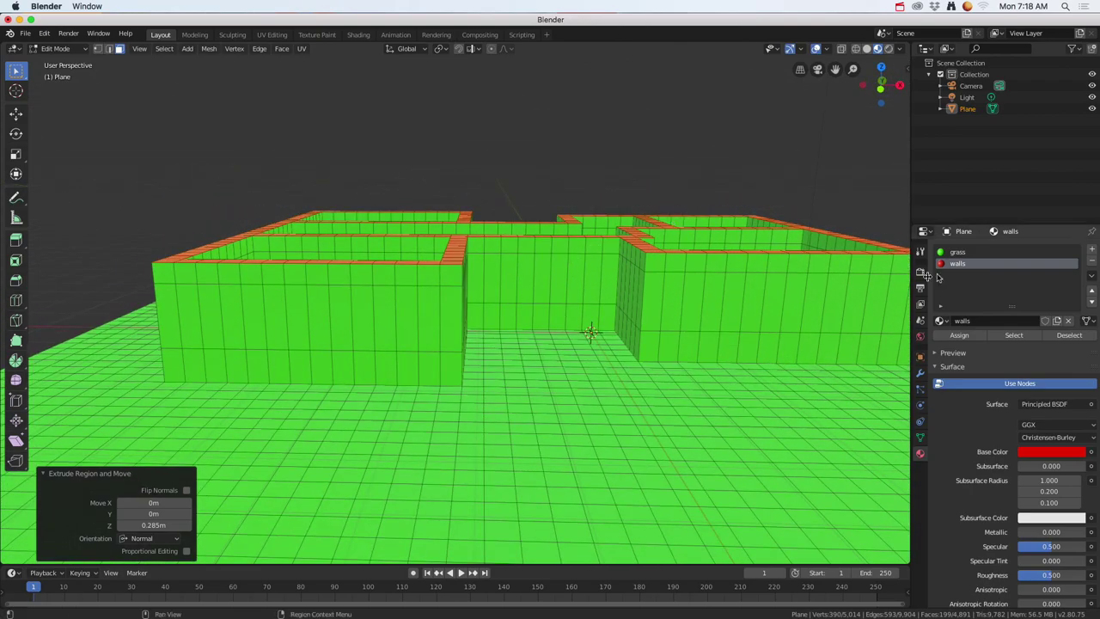
Step: Add a third material named walls.001 and rename the red walls material to 'top'
left_click(1092, 249)
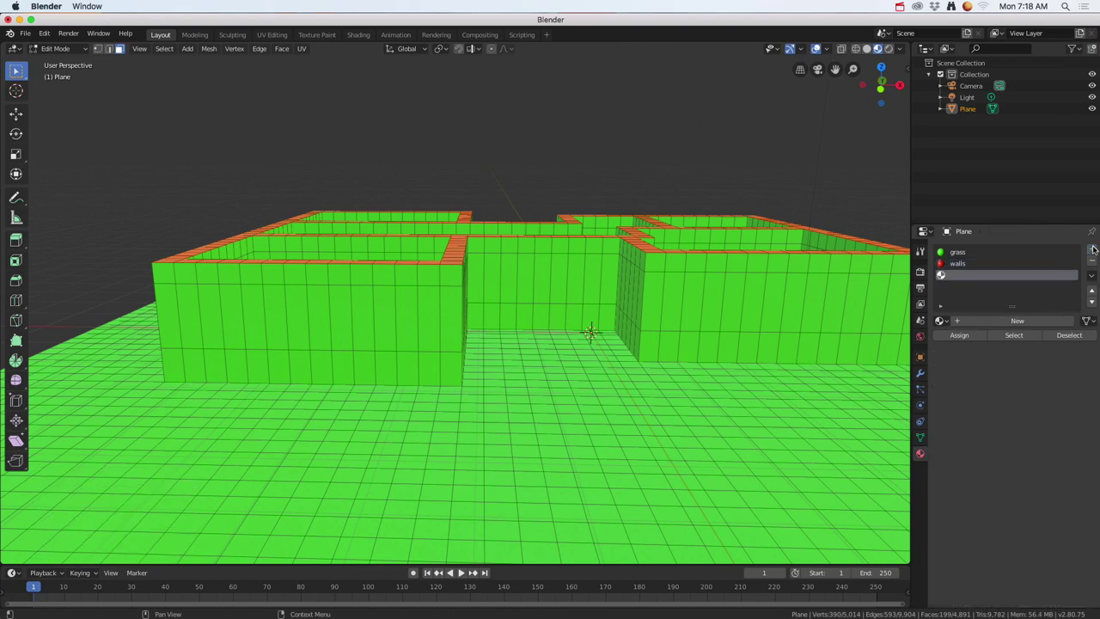
left_click(993, 322)
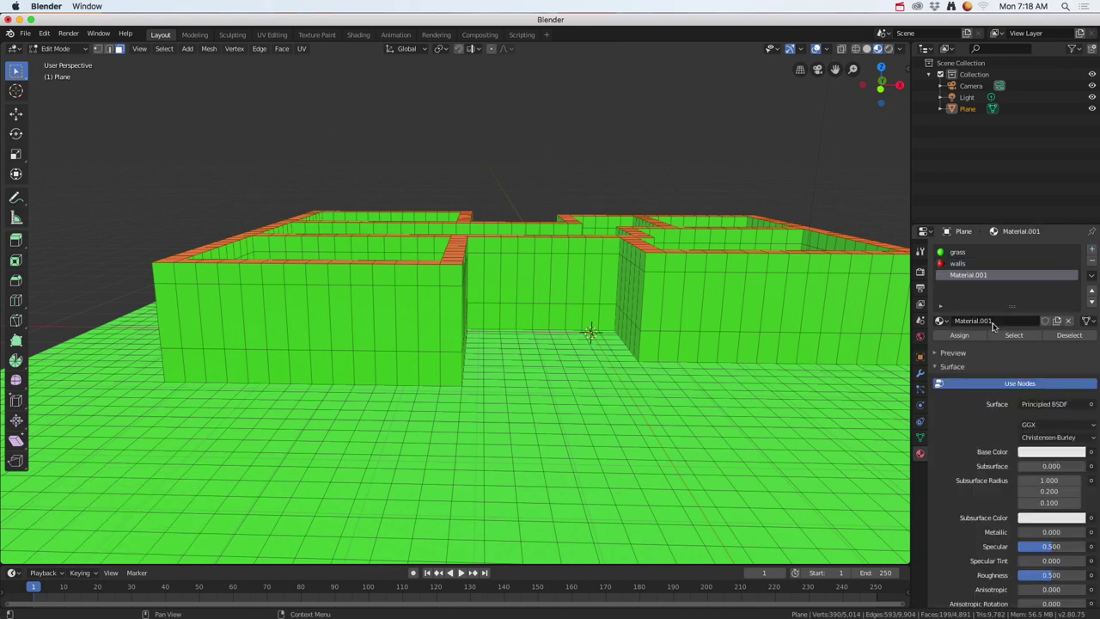
left_click(966, 321)
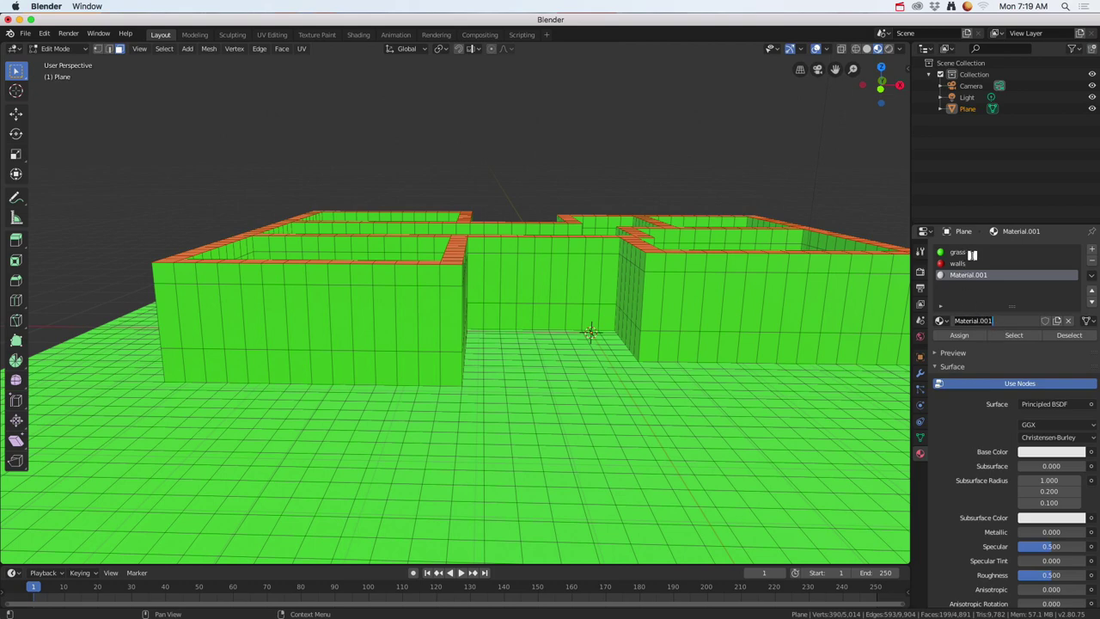
type("walls")
key("Return")
left_click(958, 263)
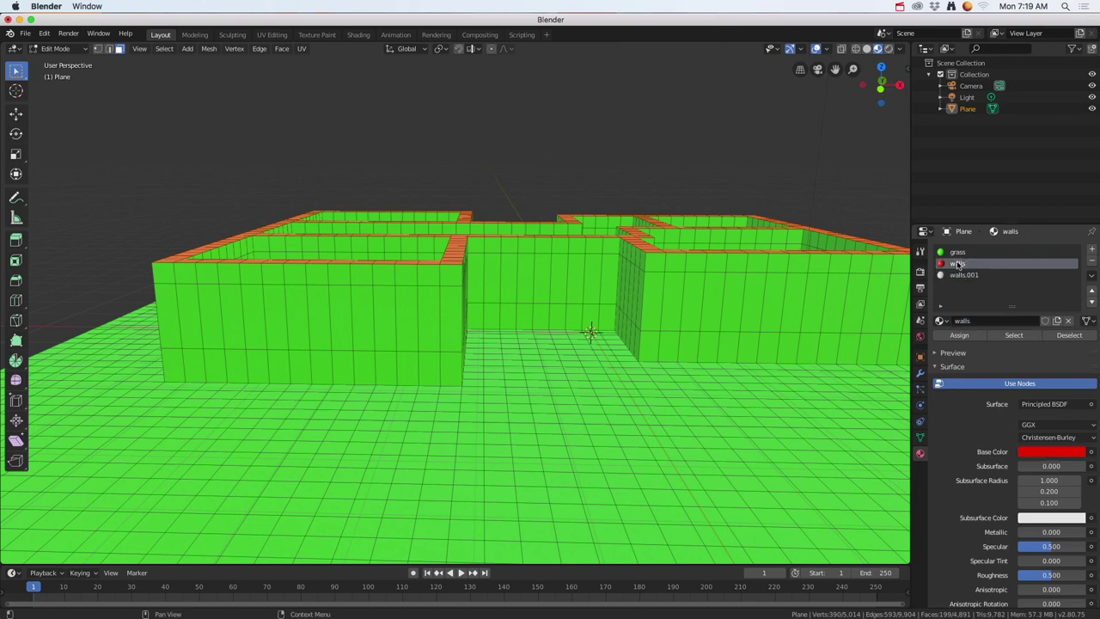
left_click(967, 319)
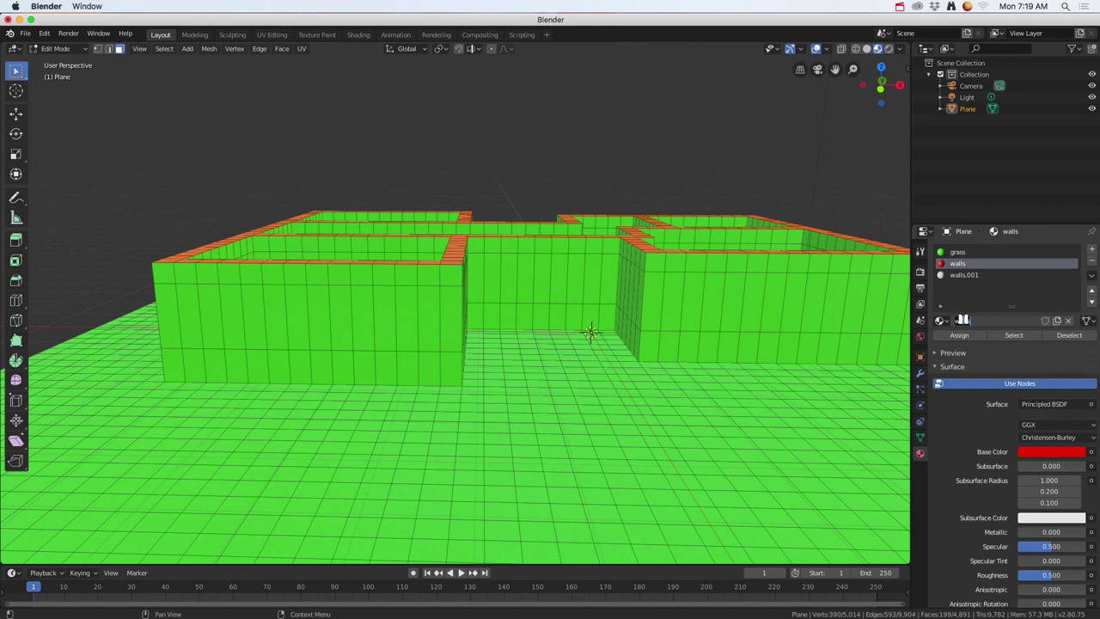
key("Return")
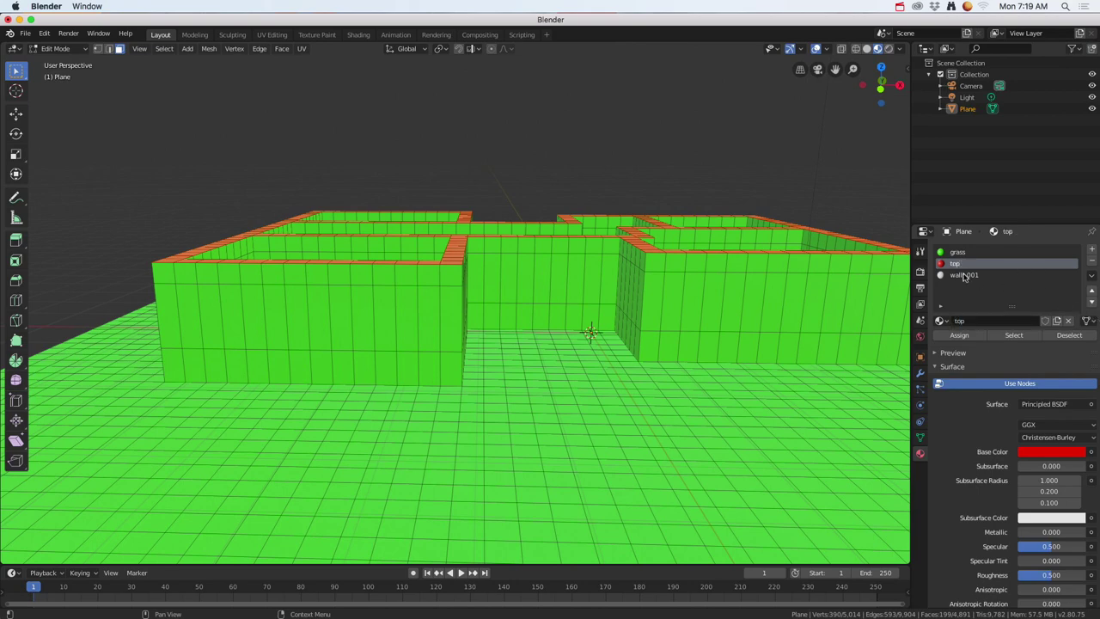
Step: Set the walls.001 material's base colour to yellow
left_click(962, 276)
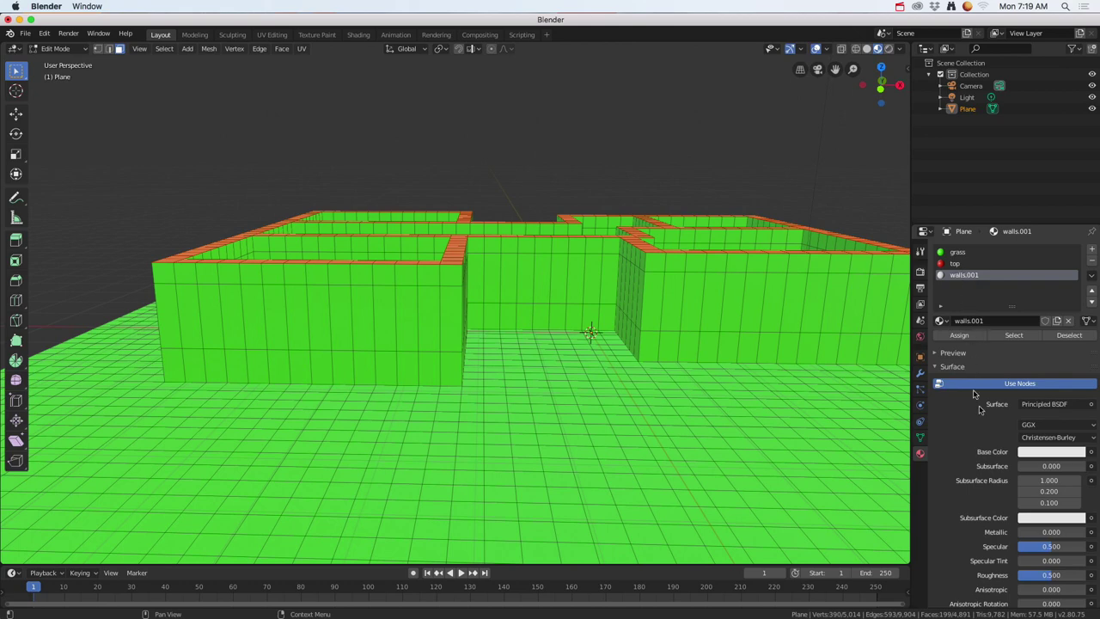
left_click(1027, 452)
left_click(995, 350)
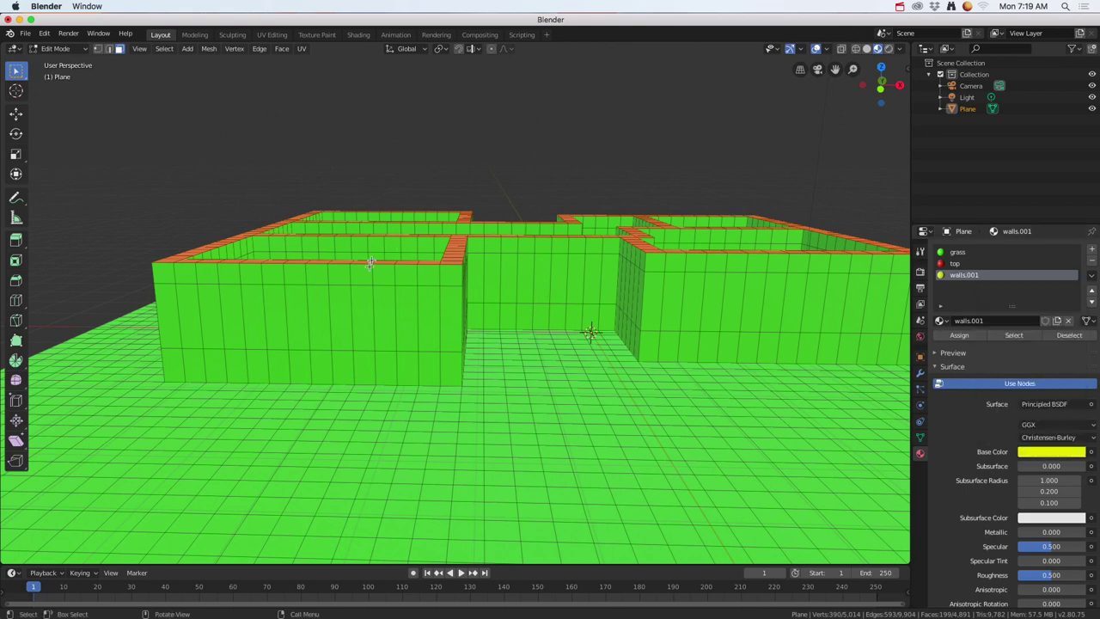
mouse_move(593, 310)
middle_mouse_down()
mouse_move(653, 295)
mouse_move(605, 296)
middle_mouse_up()
scroll(605, 296, "down", 4)
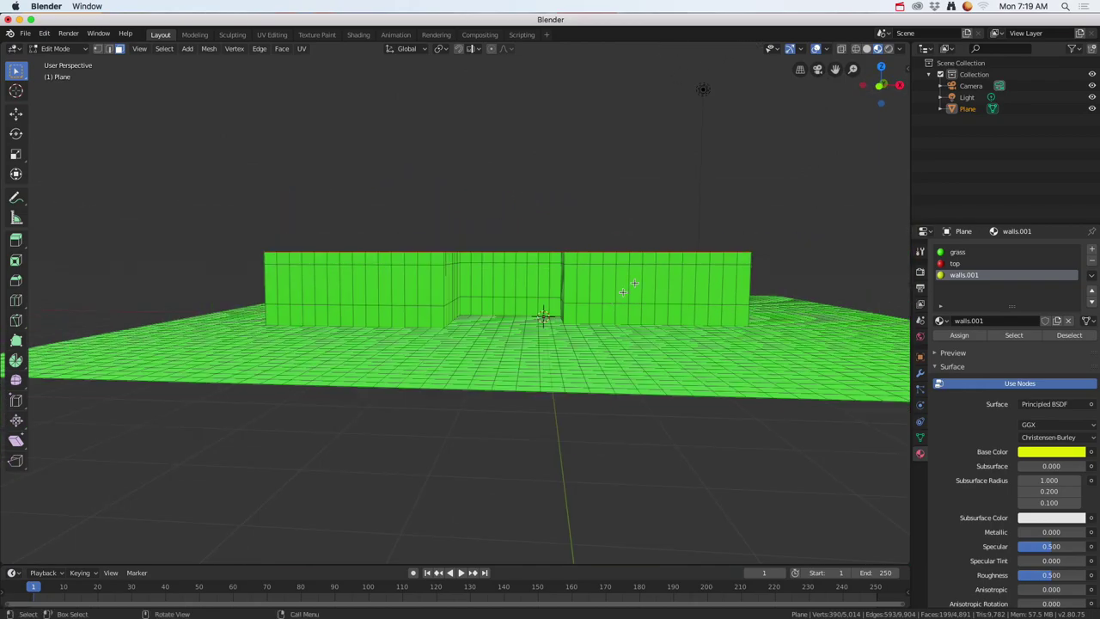
Step: Box-select the wall mesh faces in right orthographic view with X-ray on
left_click(900, 84)
scroll(547, 249, "up", 3)
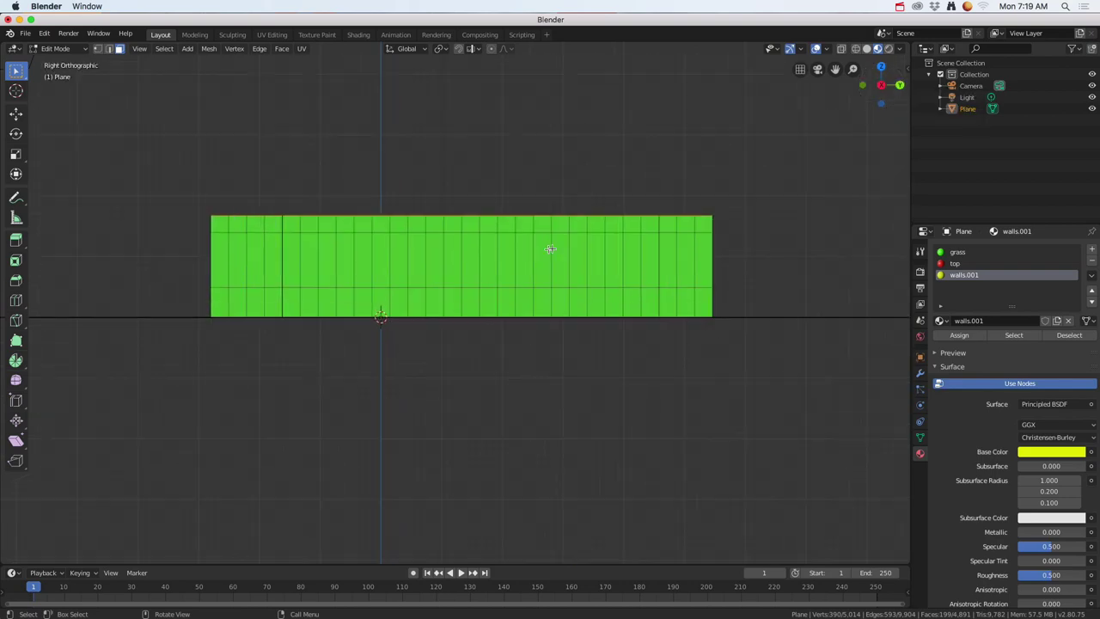
left_click(856, 51)
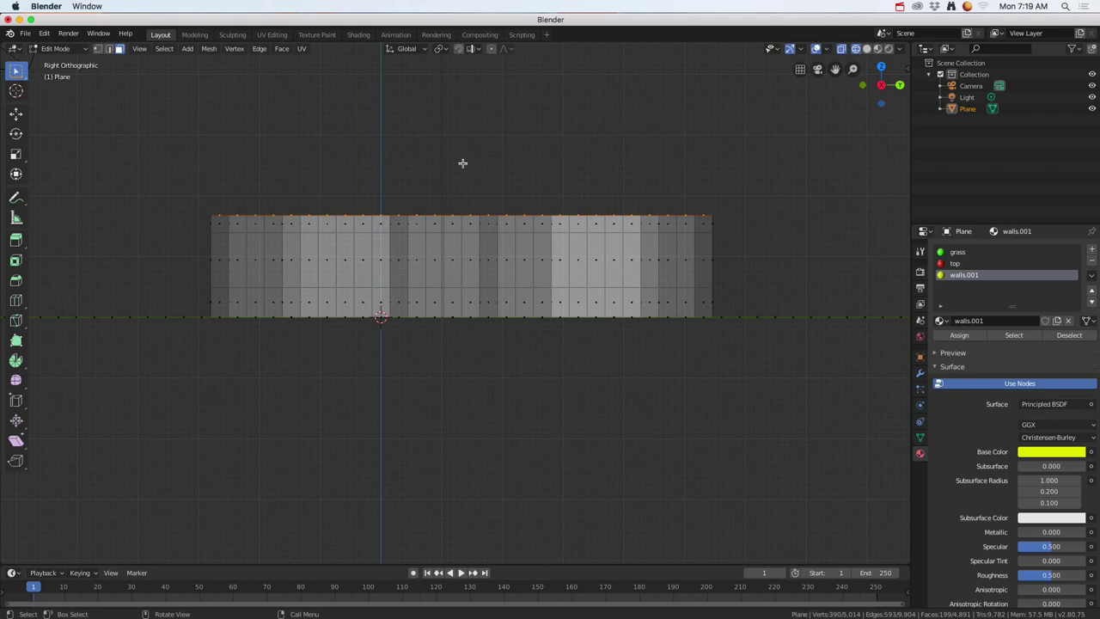
left_click(231, 154)
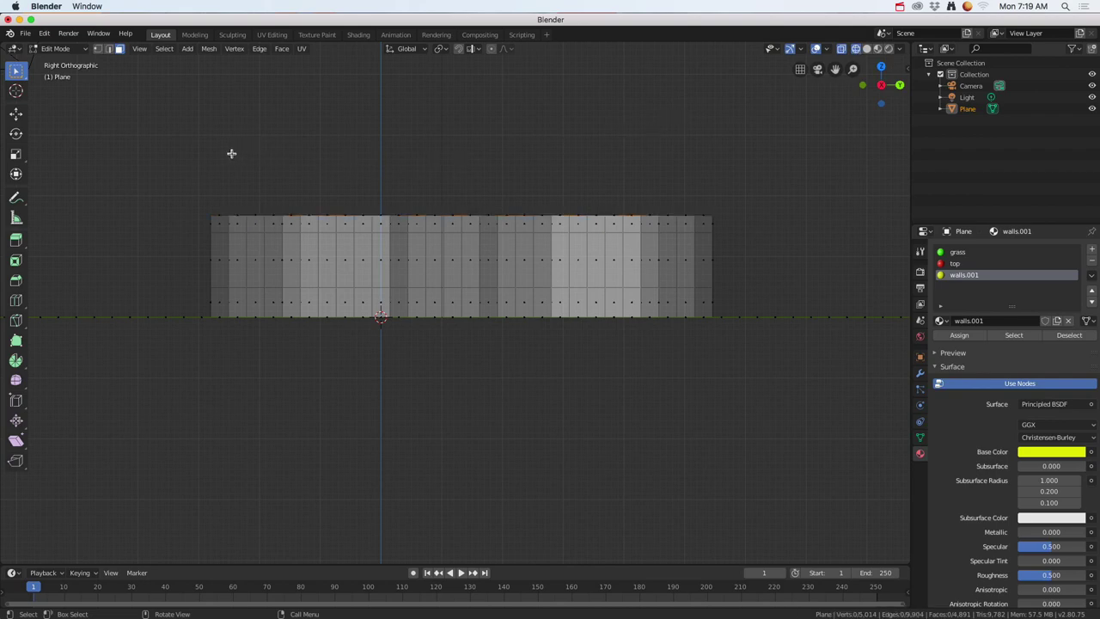
key("b")
left_click_drag(185, 221, 736, 311)
Step: In Material Preview, assign the yellow walls.001 material to the selected wall faces
middle_click_drag(396, 250, 411, 244)
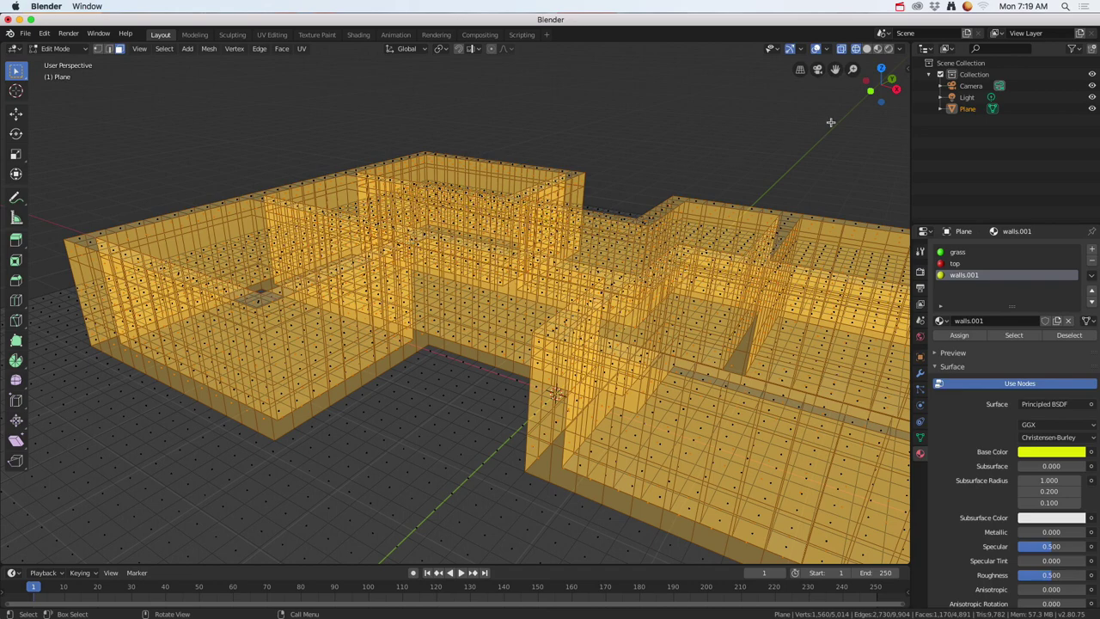
left_click(878, 50)
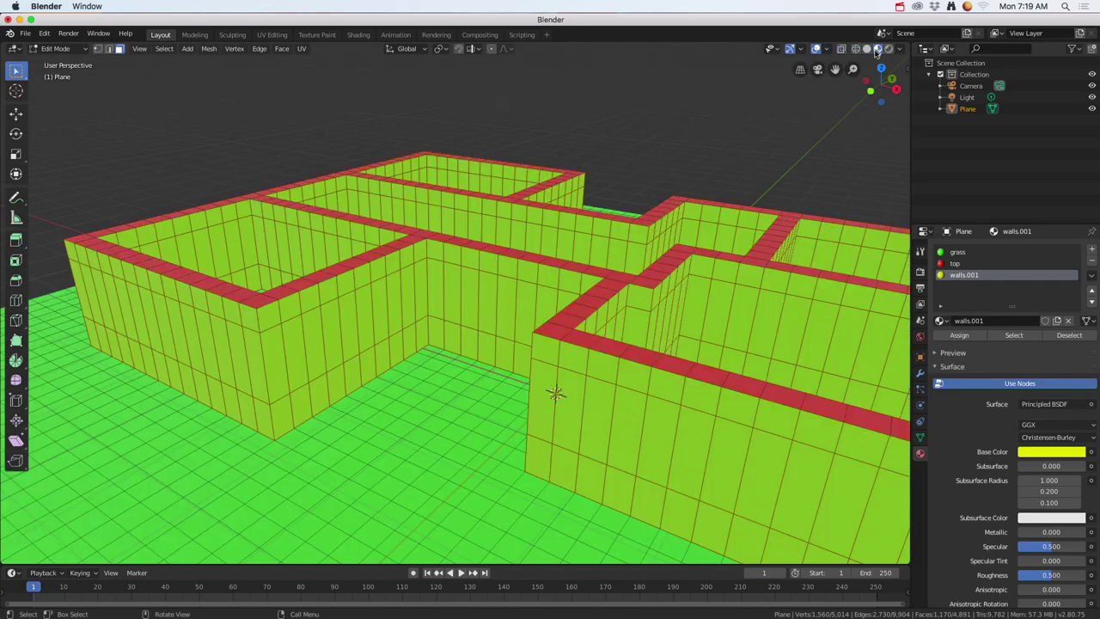
middle_click_drag(430, 251, 469, 290)
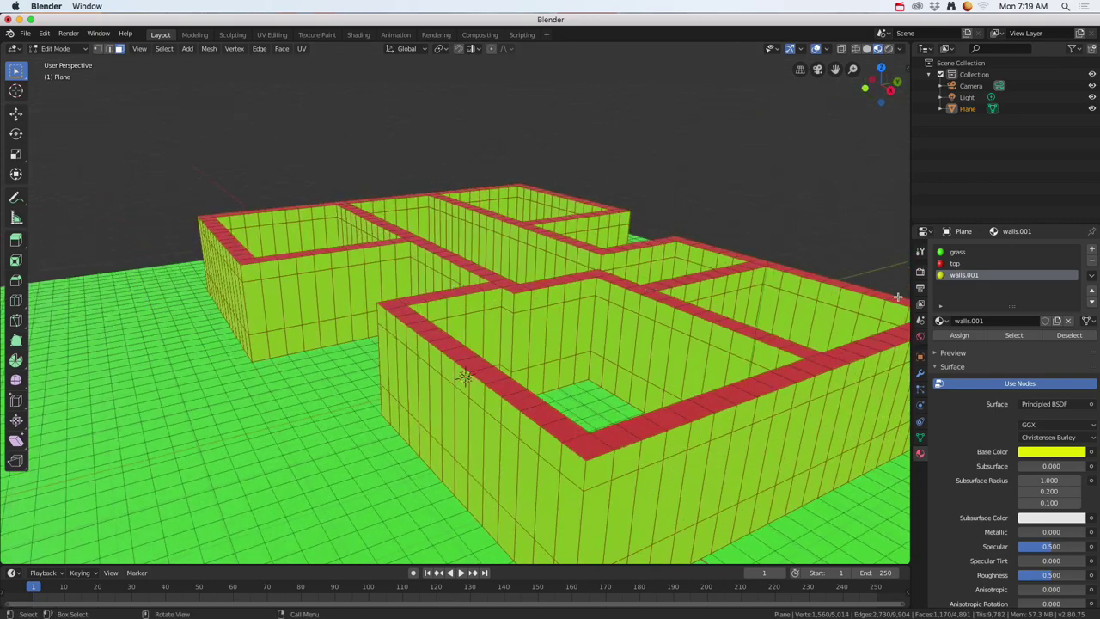
left_click(958, 336)
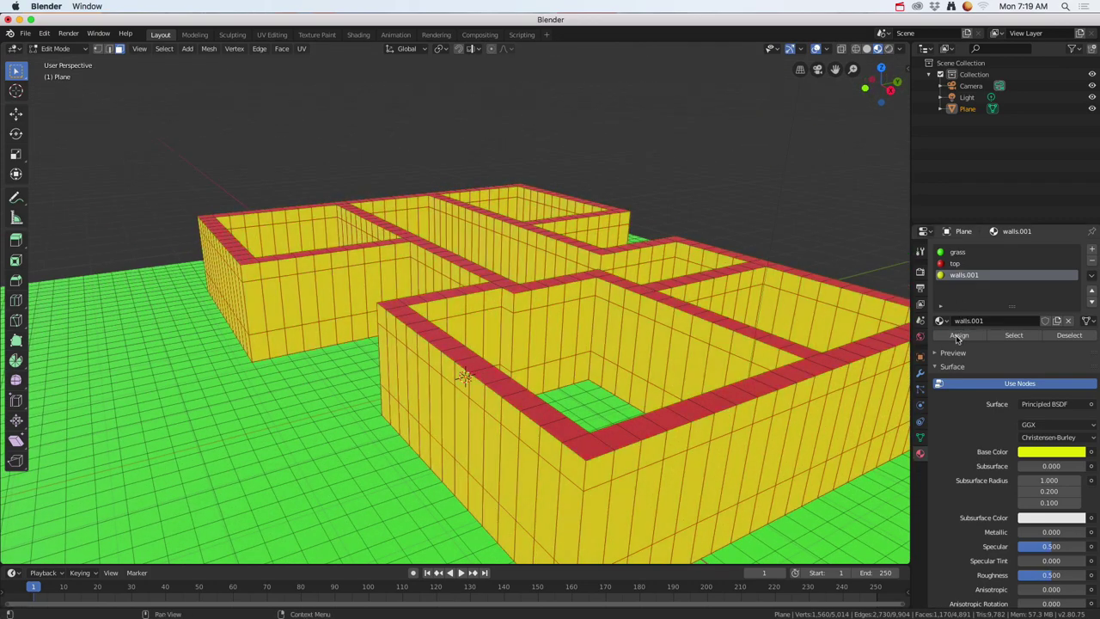
left_click(338, 417)
middle_click_drag(337, 417, 653, 395)
Step: Add a new material slot with a cyan material named windows
left_click(968, 276)
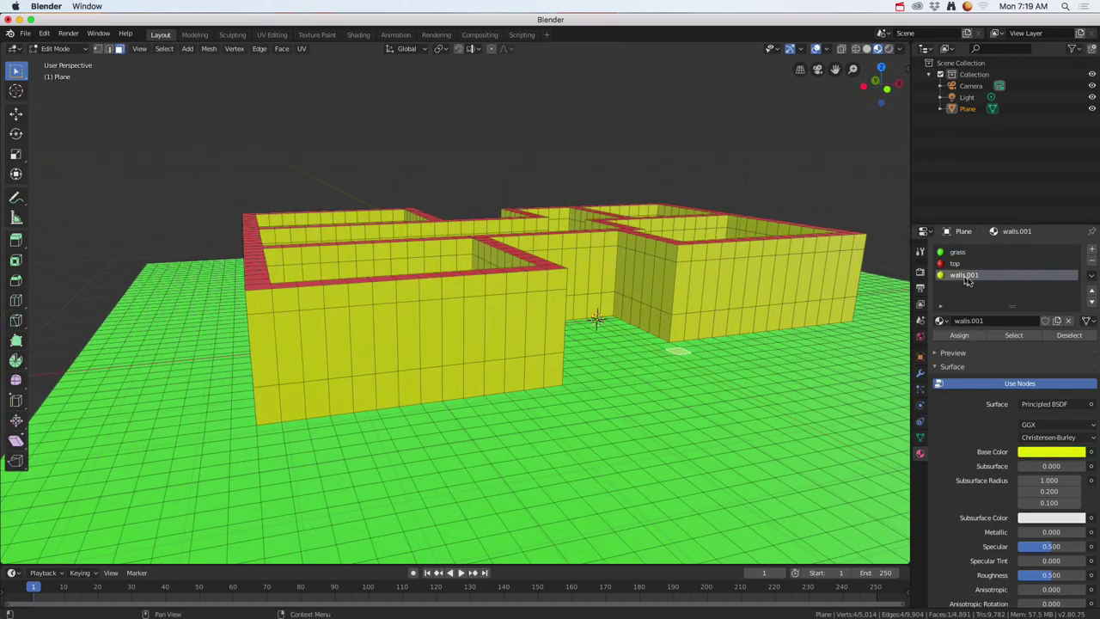
left_click(1091, 249)
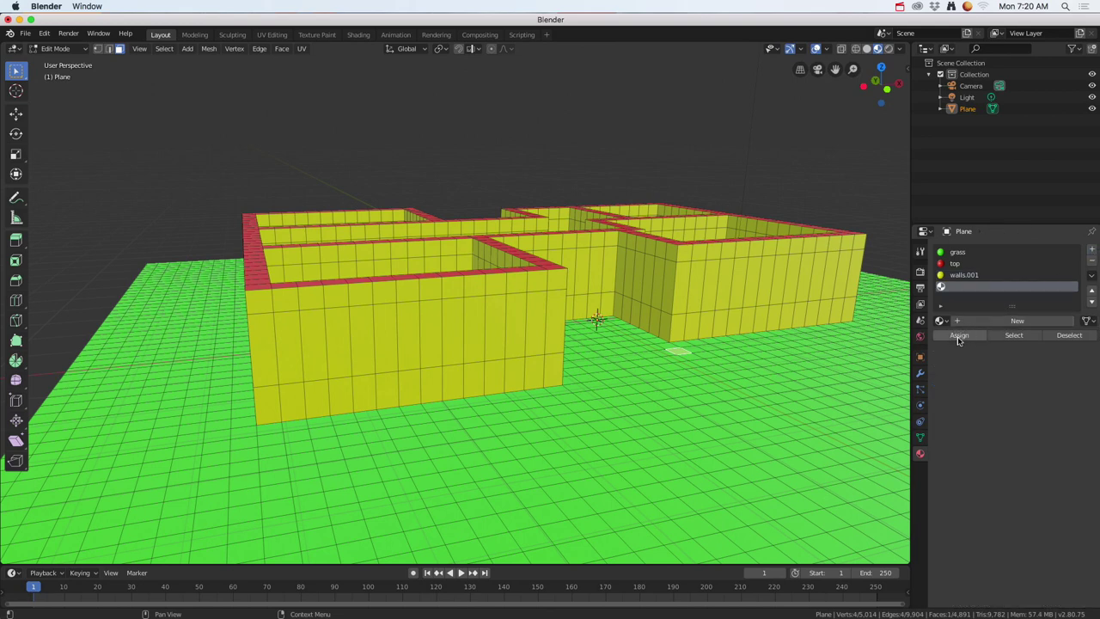
left_click(997, 322)
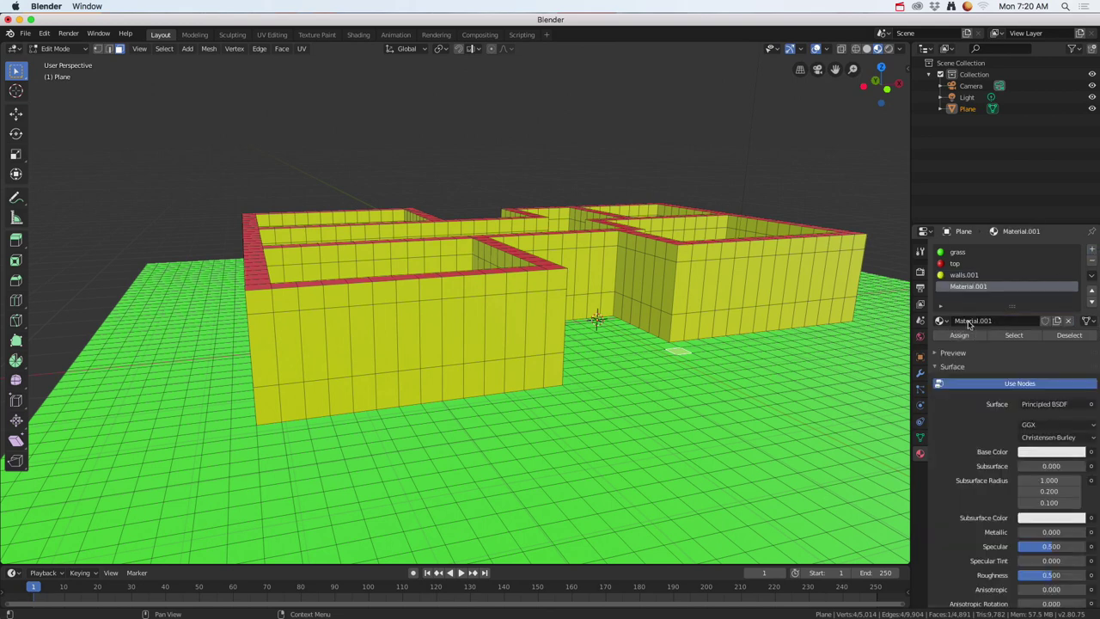
left_click(970, 321)
type("windows")
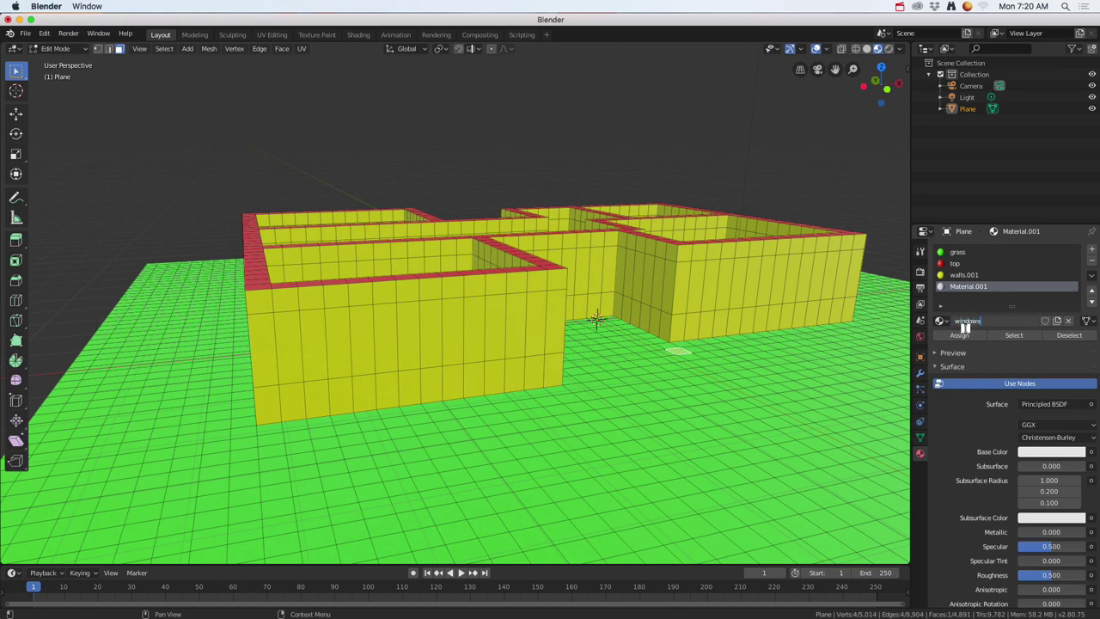
key("Return")
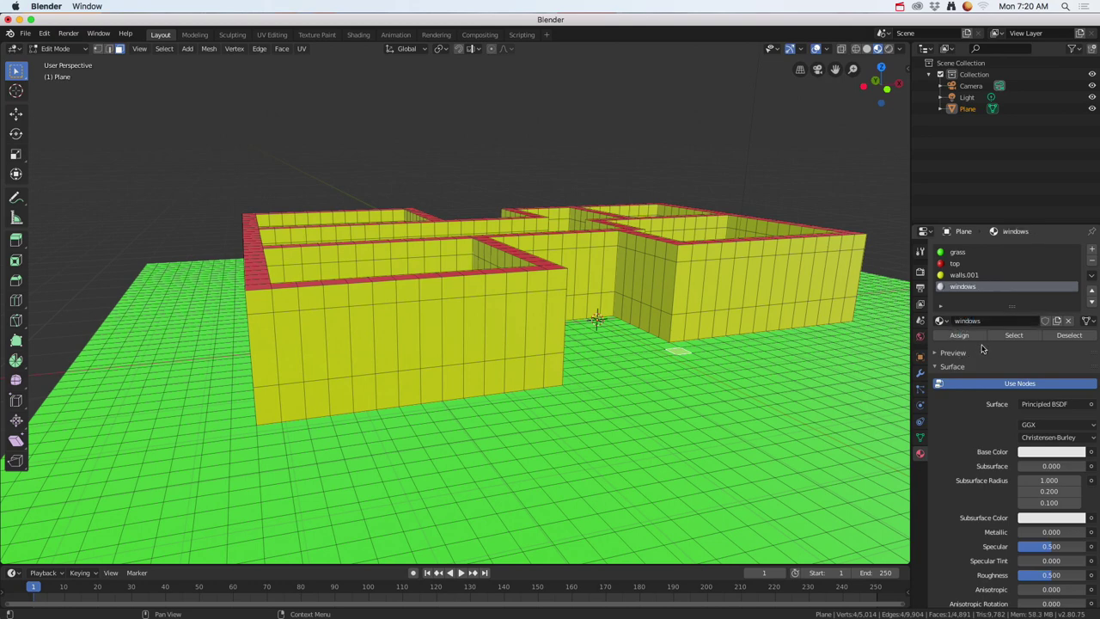
left_click(1036, 458)
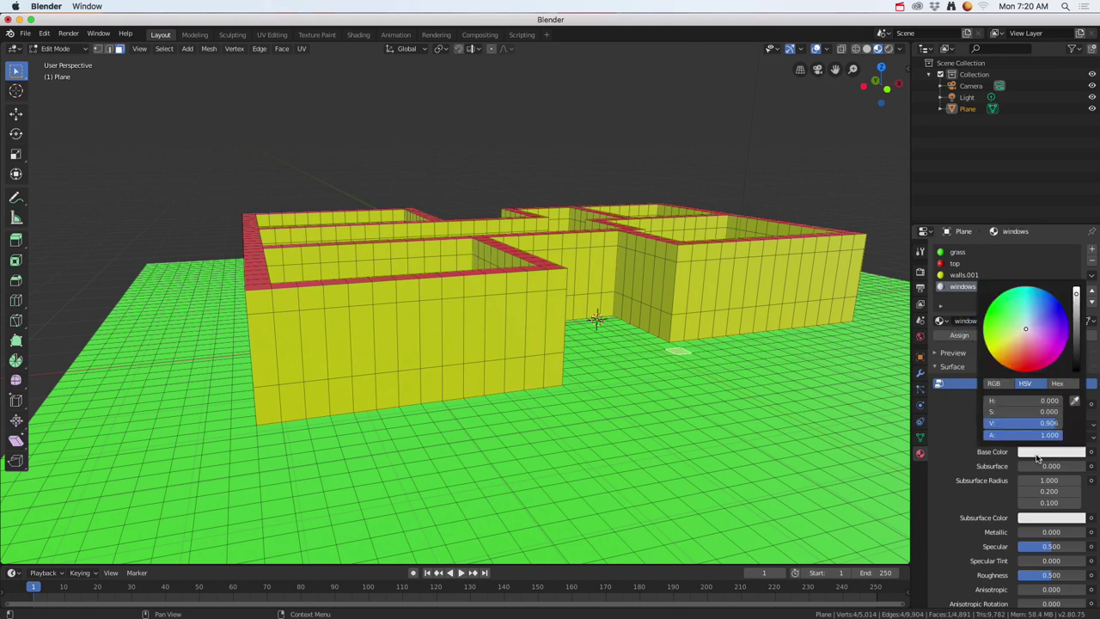
left_click(1025, 305)
left_click(1027, 299)
Step: Assign the windows material to two three-face window strips on the right wall
left_click(719, 287)
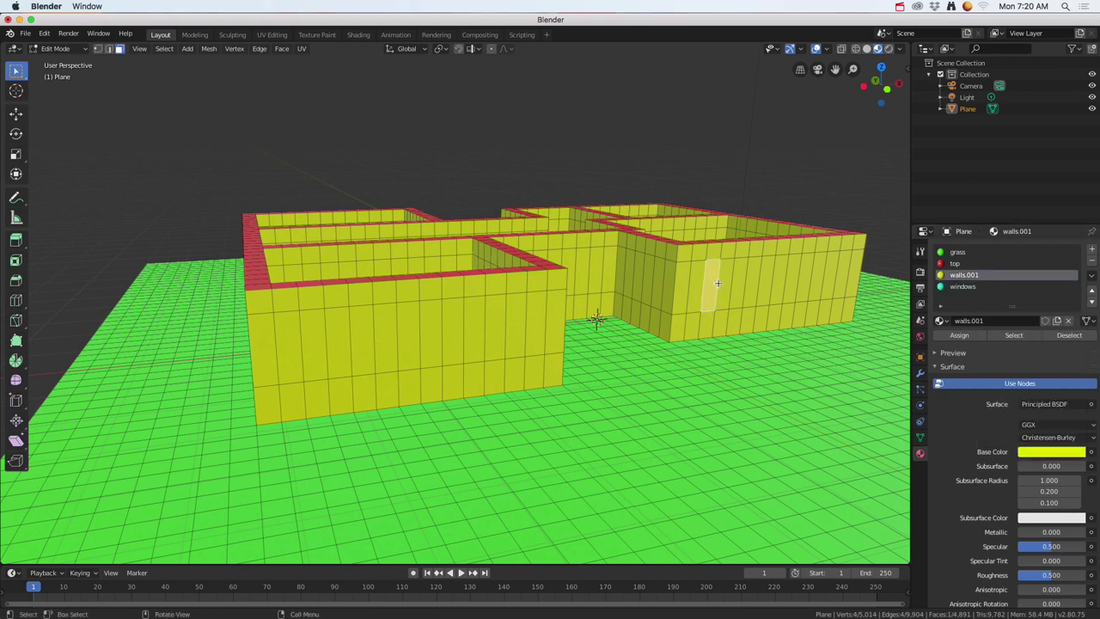
left_click(730, 282, "shift")
left_click(740, 279, "shift")
left_click(778, 275, "shift")
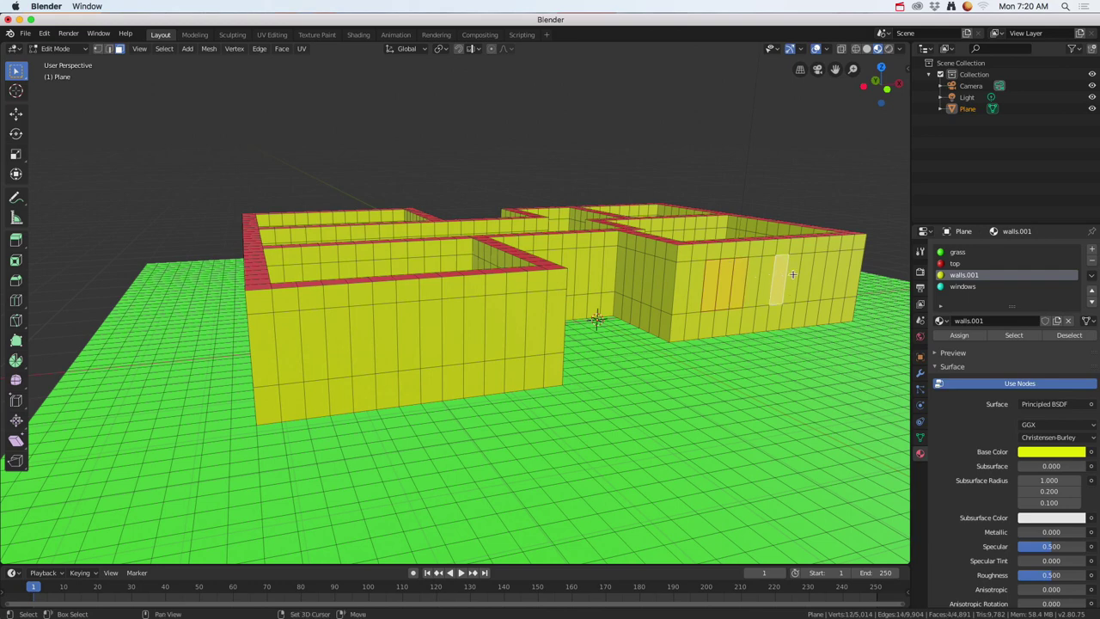
left_click(791, 275, "shift")
left_click(805, 274, "shift")
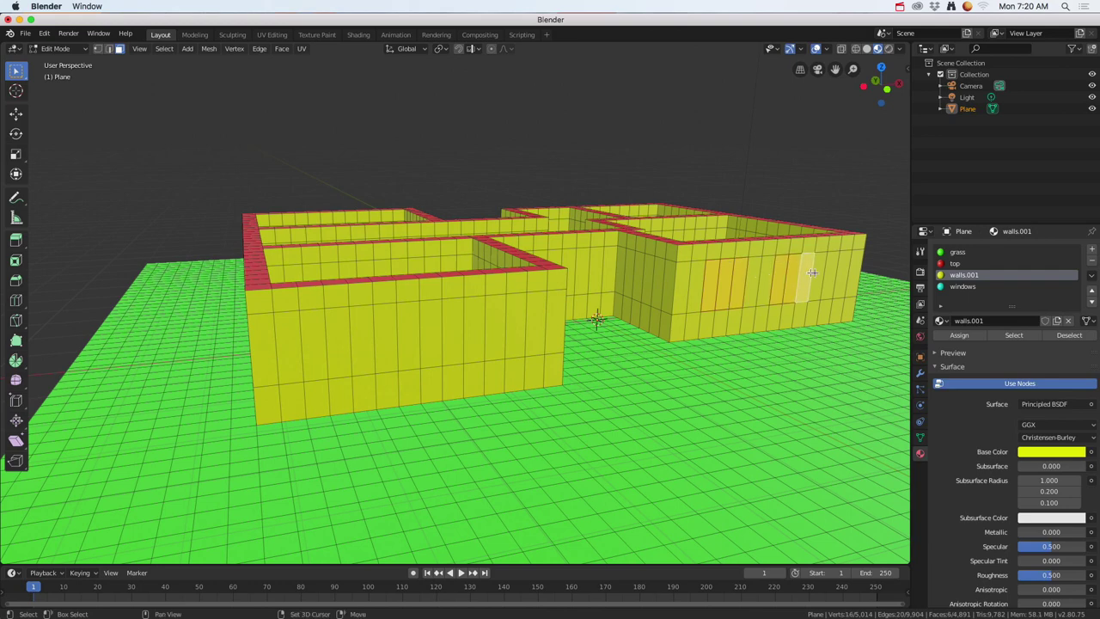
left_click(959, 287)
left_click(950, 337)
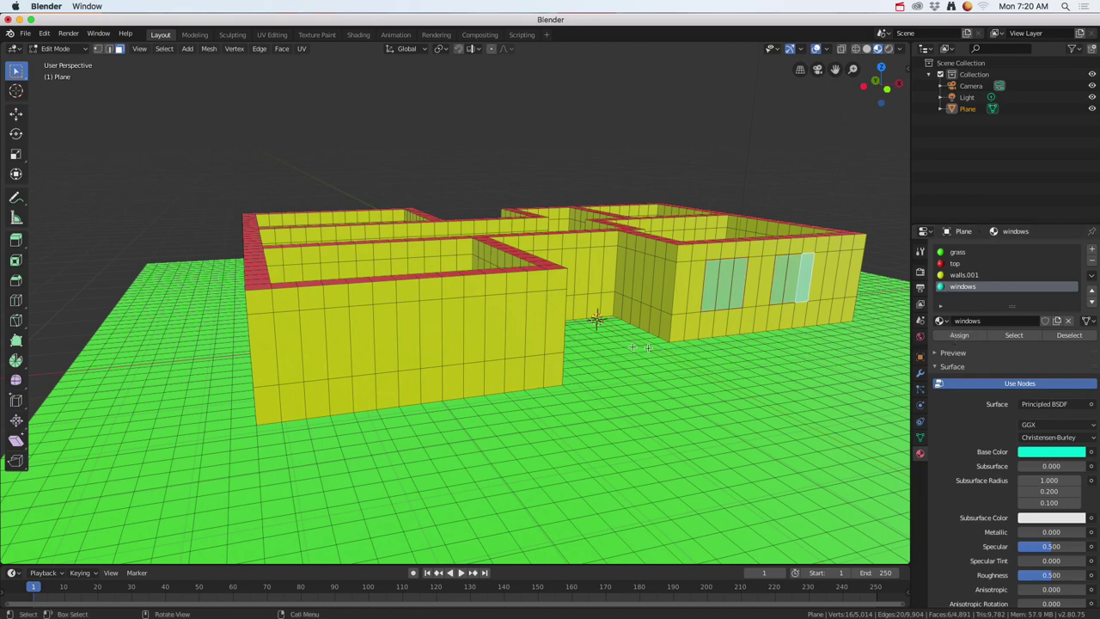
Step: Select the five door faces in the central wall
middle_click_drag(619, 284, 571, 277)
left_click(563, 273)
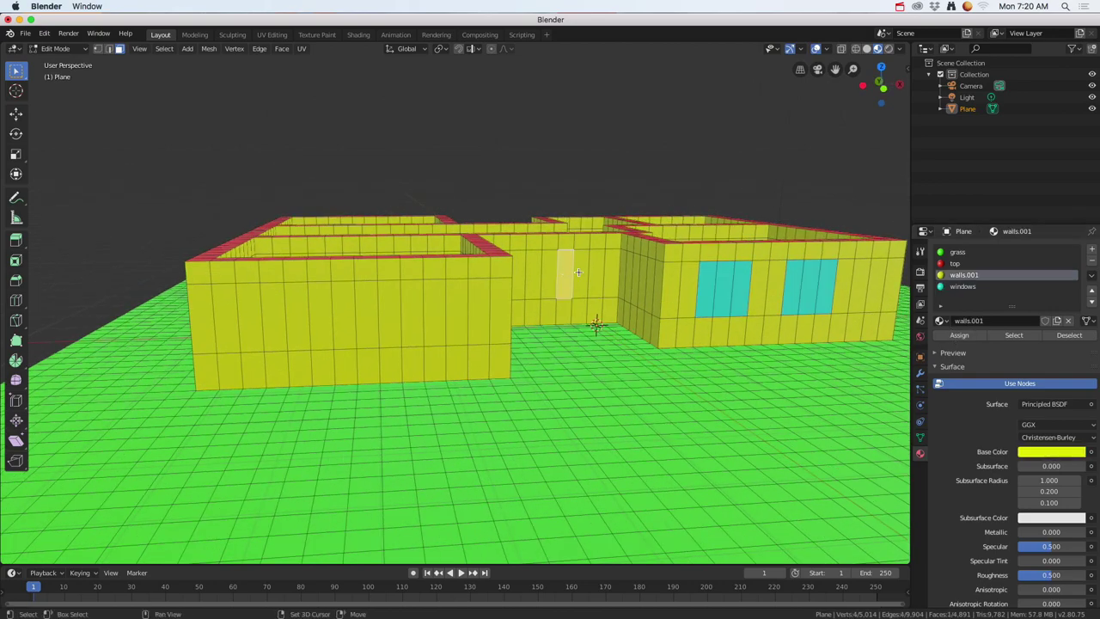
left_click(578, 271, "shift")
left_click(597, 271, "shift")
left_click(588, 311, "shift")
left_click(563, 311, "shift")
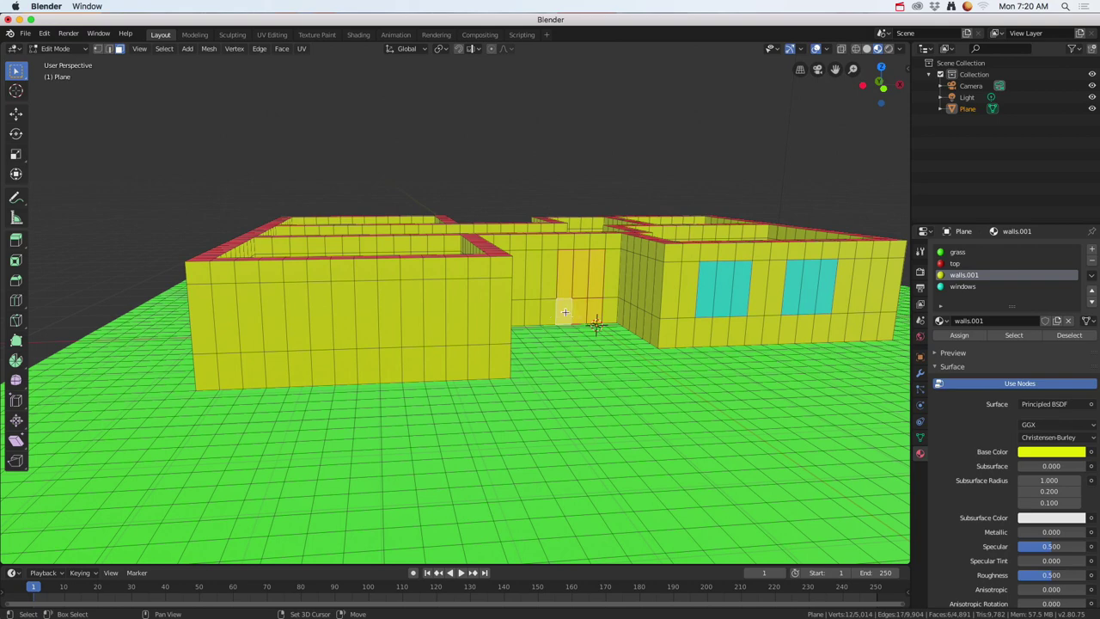
Step: Create a dark material named doors in a new slot and assign it to those faces
left_click(1091, 249)
left_click(1016, 321)
left_click(1038, 453)
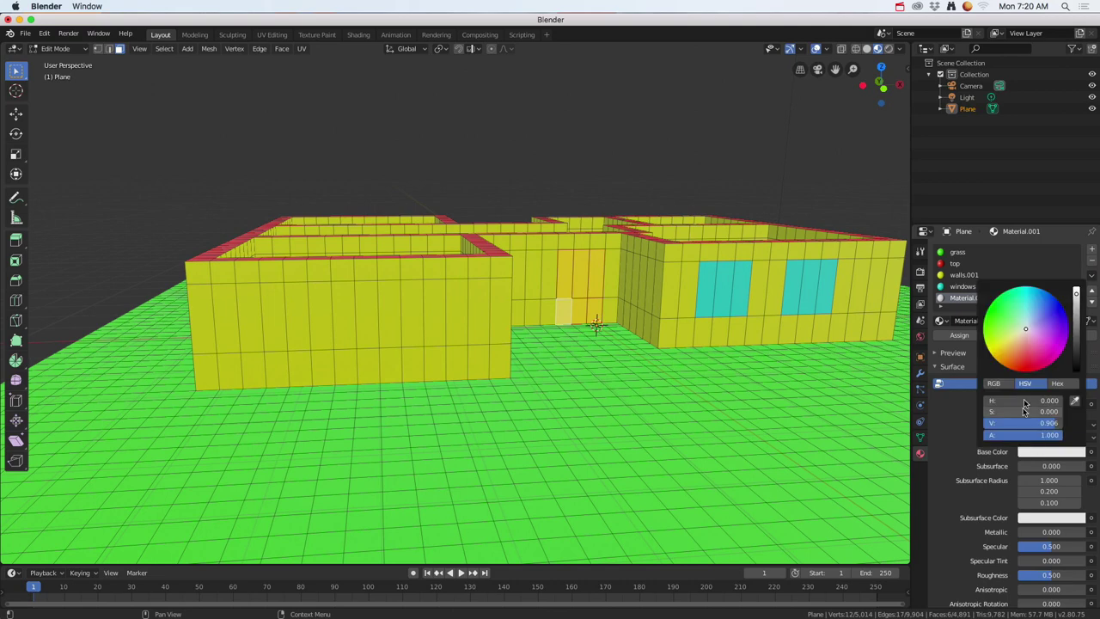
left_click(1079, 359)
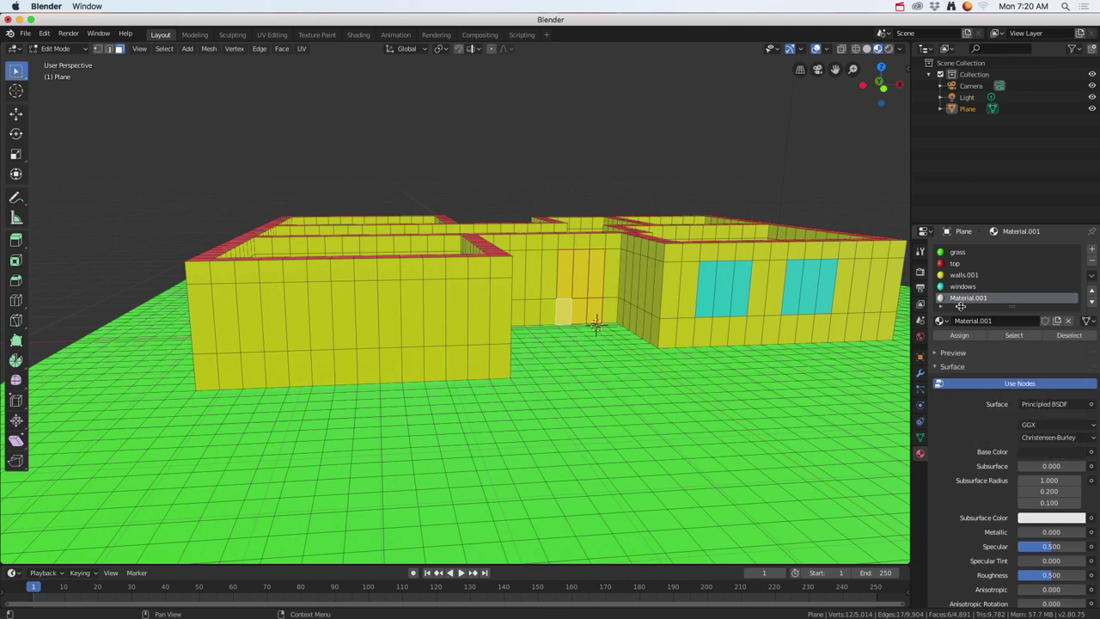
type("d")
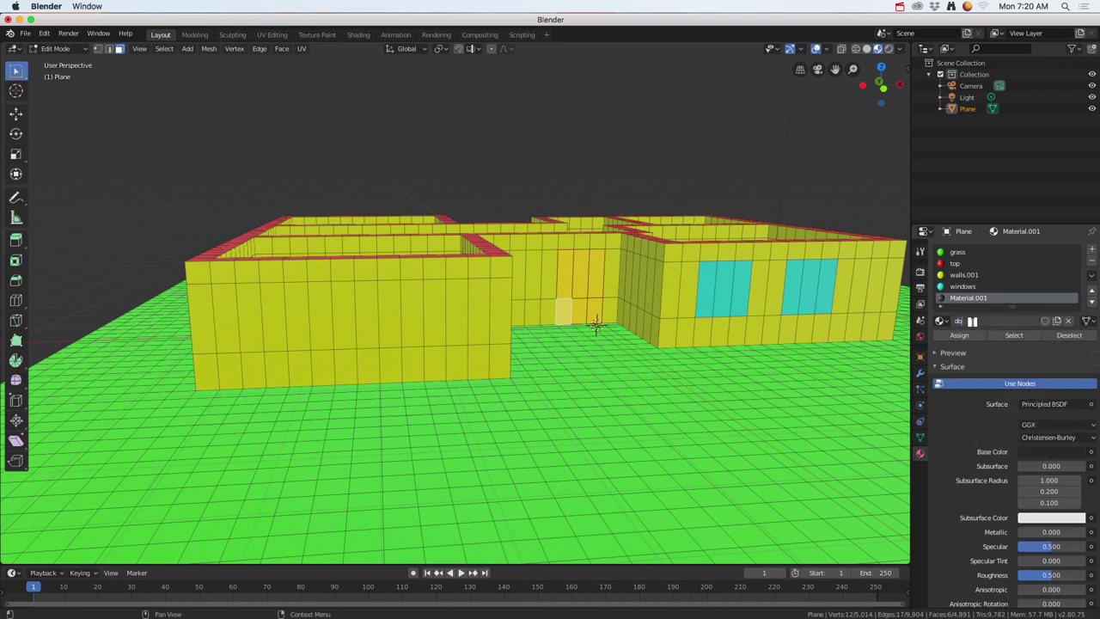
type("oors")
key("Return")
left_click(960, 335)
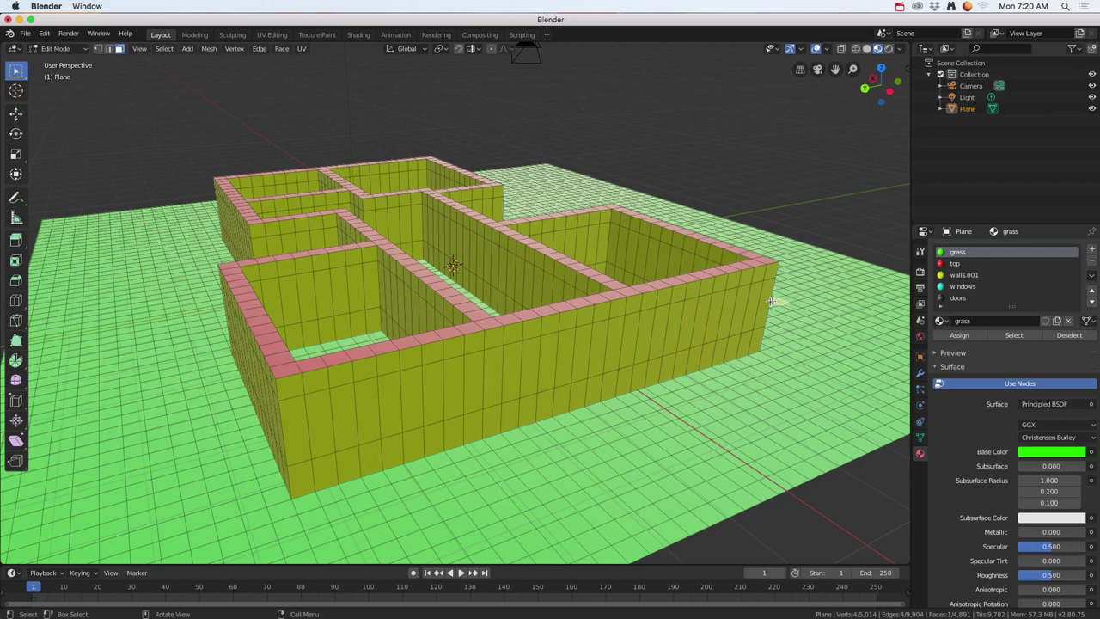
Step: Assign the windows material to three faces on the left building's wall
middle_click_drag(498, 371, 389, 397)
left_click(398, 352)
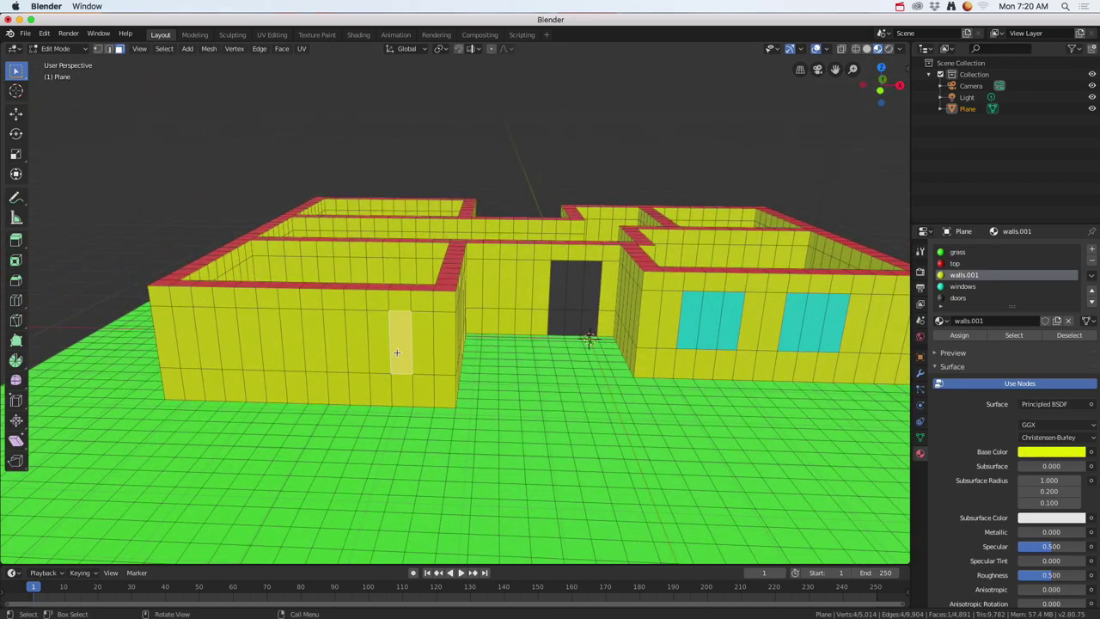
left_click(378, 351, "shift")
left_click(354, 350, "shift")
left_click(964, 275)
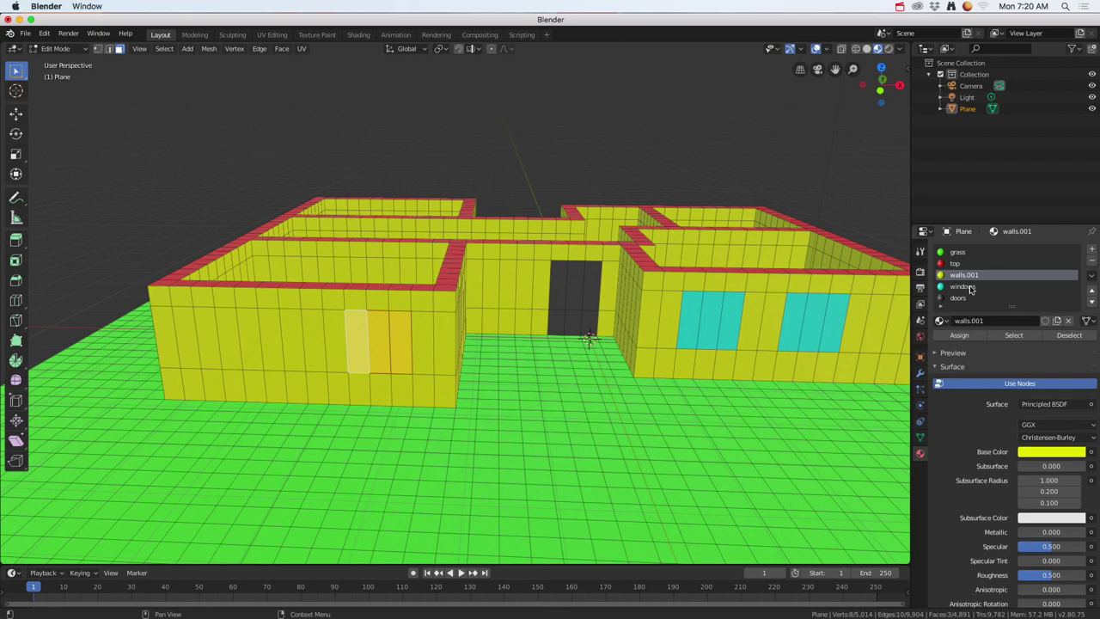
left_click(964, 286)
left_click(959, 335)
Step: Assign the doors material to six faces on the front wall
mouse_move(516, 352)
middle_mouse_down()
mouse_move(550, 316)
mouse_move(524, 344)
middle_mouse_up()
left_click(404, 397)
left_click(423, 399, "shift")
left_click(444, 409, "shift")
left_click(443, 435, "shift")
left_click(423, 435, "shift")
left_click(403, 434, "shift")
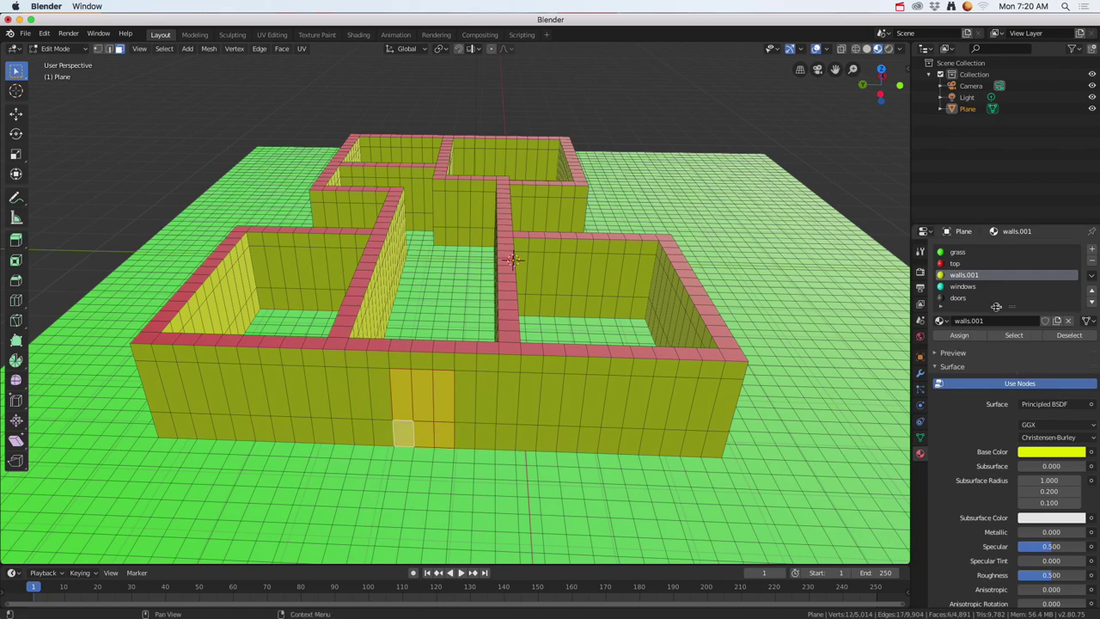
left_click(957, 298)
left_click(959, 335)
middle_click_drag(584, 383, 728, 350)
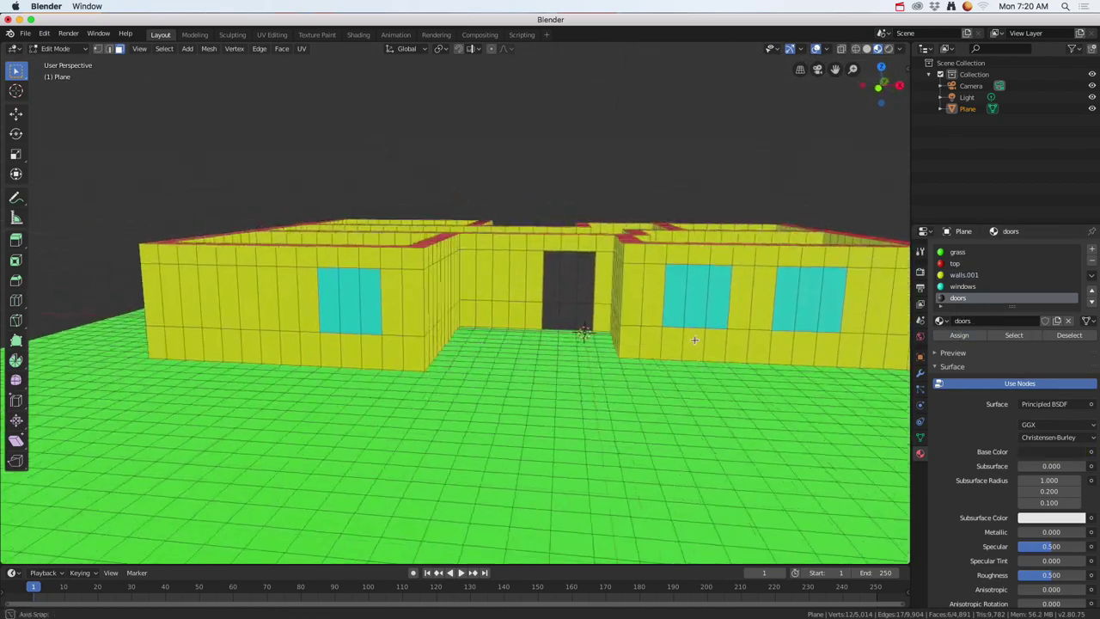
middle_click_drag(692, 340, 692, 348)
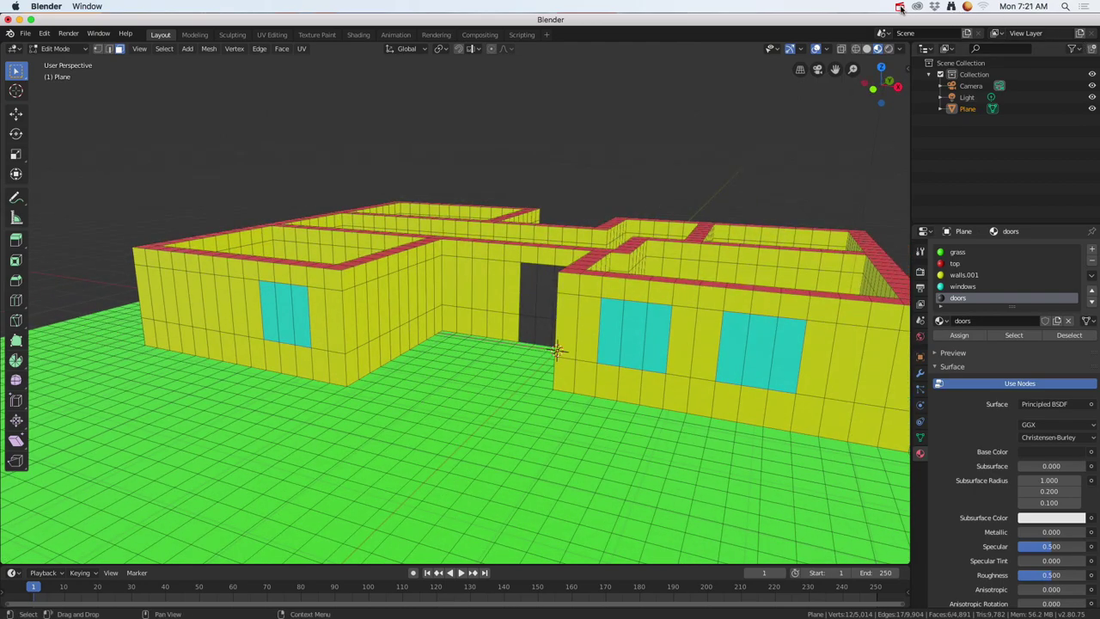